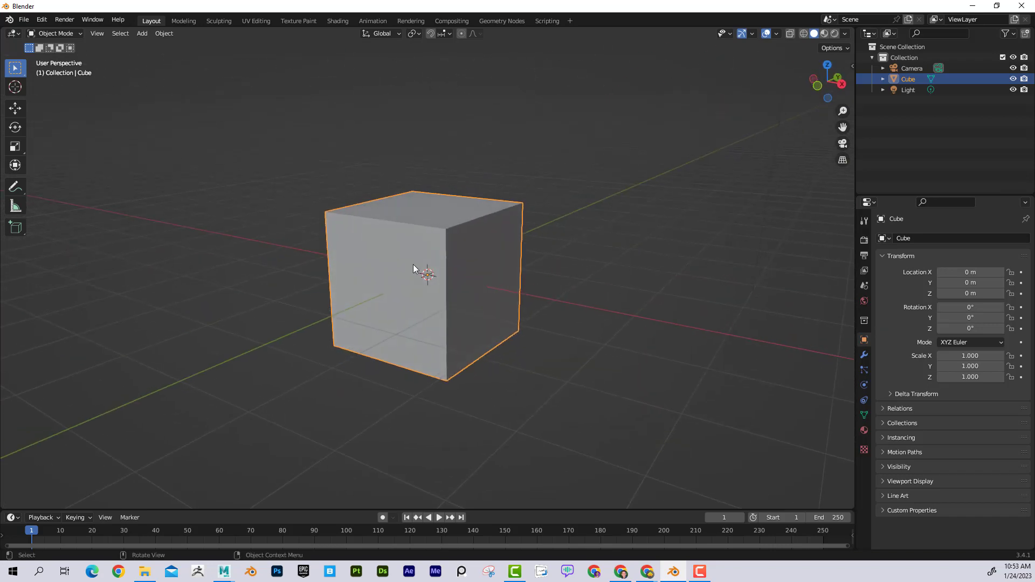
Step: Switch the selected cube to the Texture Paint workspace and frame both the cube and its UV layout
middle_drag(448, 285, 505, 217)
middle_drag(420, 307, 445, 227)
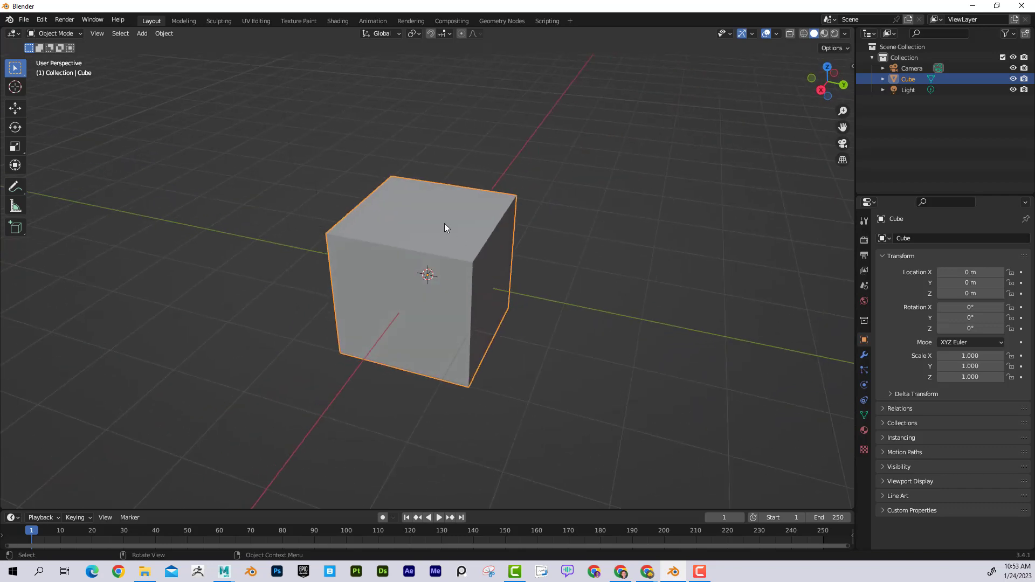
middle_drag(373, 304, 453, 284)
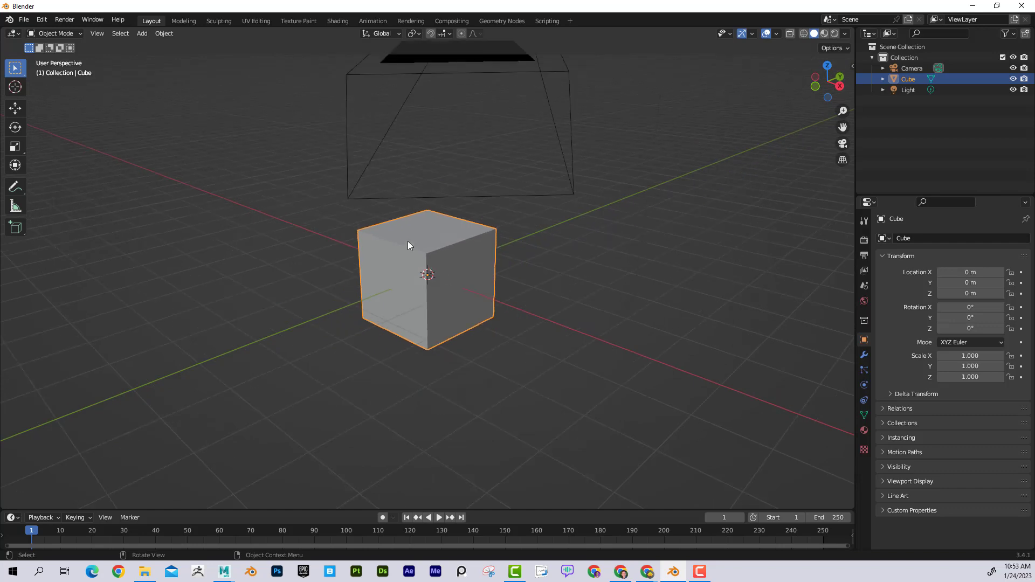
click(299, 21)
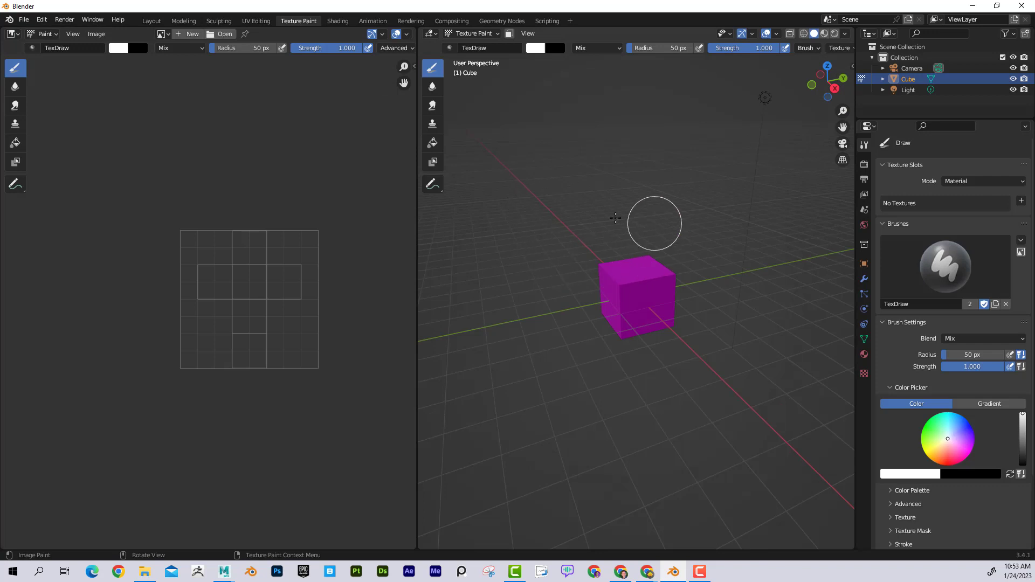
scroll(636, 231, up, 2)
middle_drag(636, 231, 579, 220)
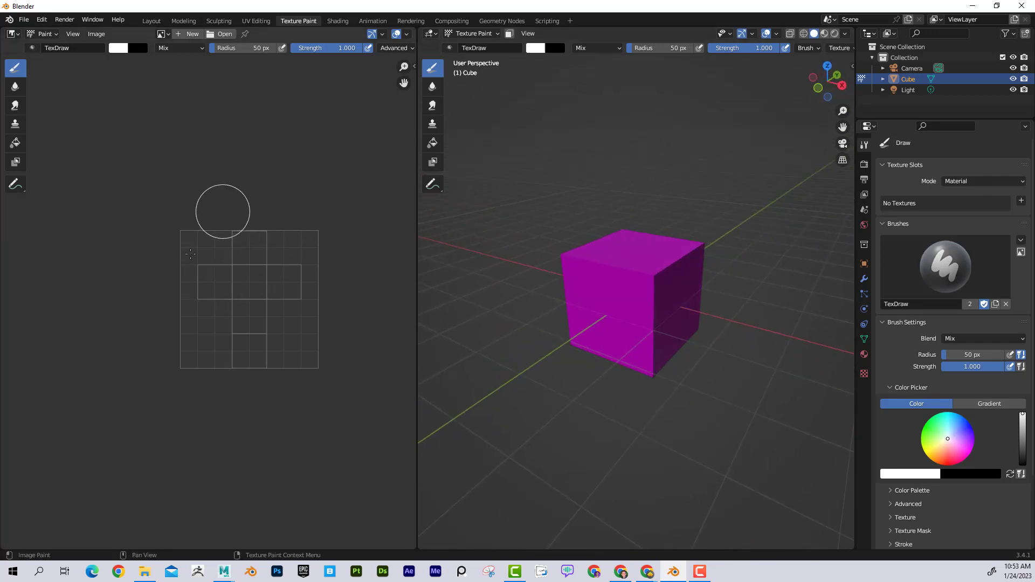
scroll(255, 297, up, 3)
mouse_move(285, 272)
middle_down()
mouse_move(207, 270)
mouse_move(181, 287)
middle_up()
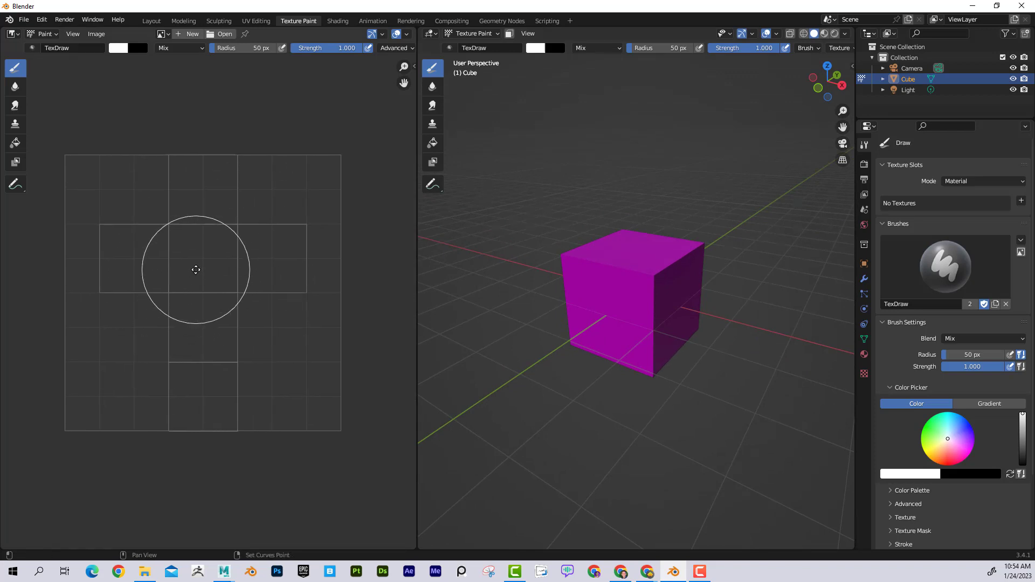
Step: Choose Texture Paint mode for the 3D viewport and try to paint a stroke over the untextured cube
click(46, 34)
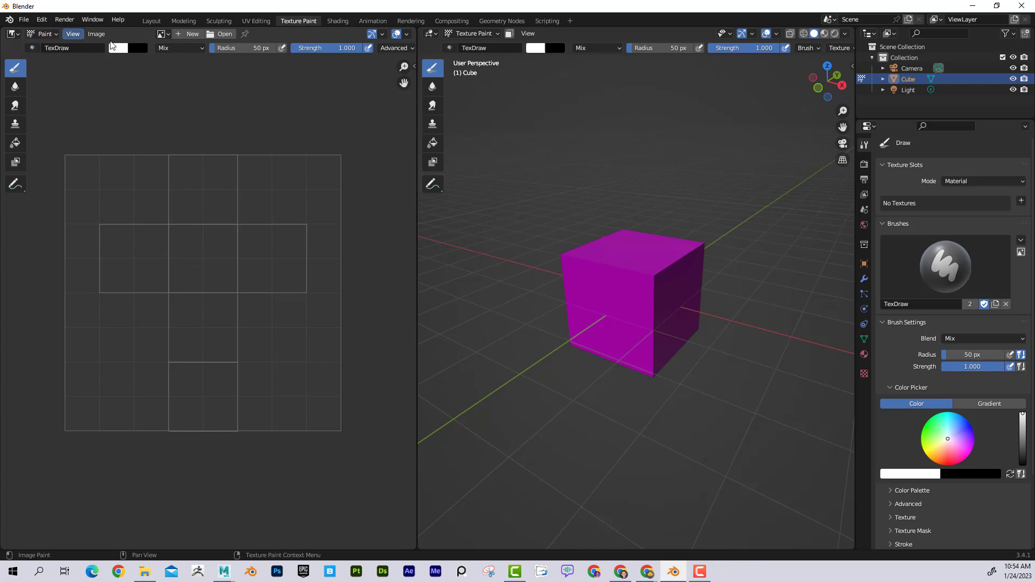
click(469, 34)
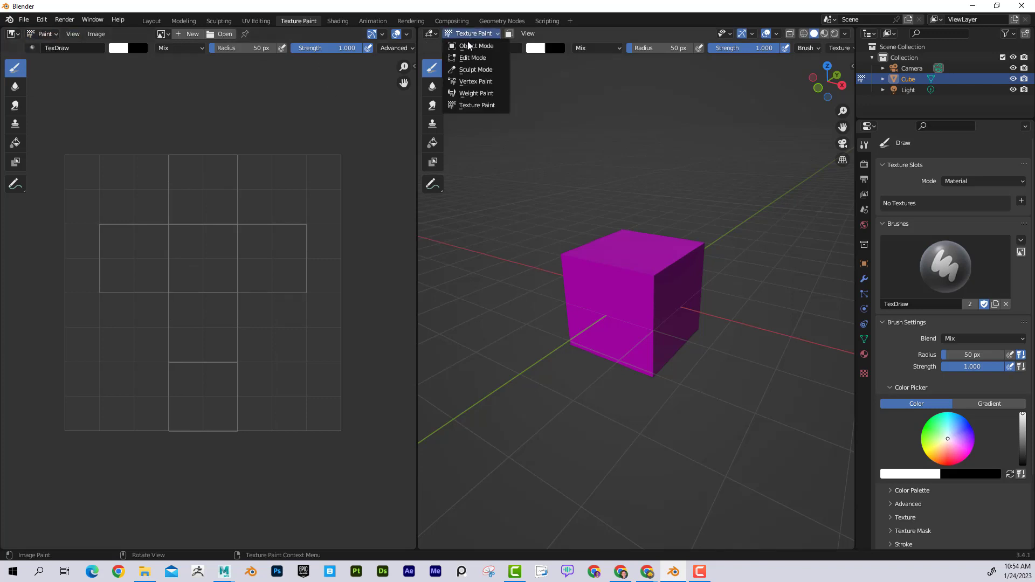
click(468, 105)
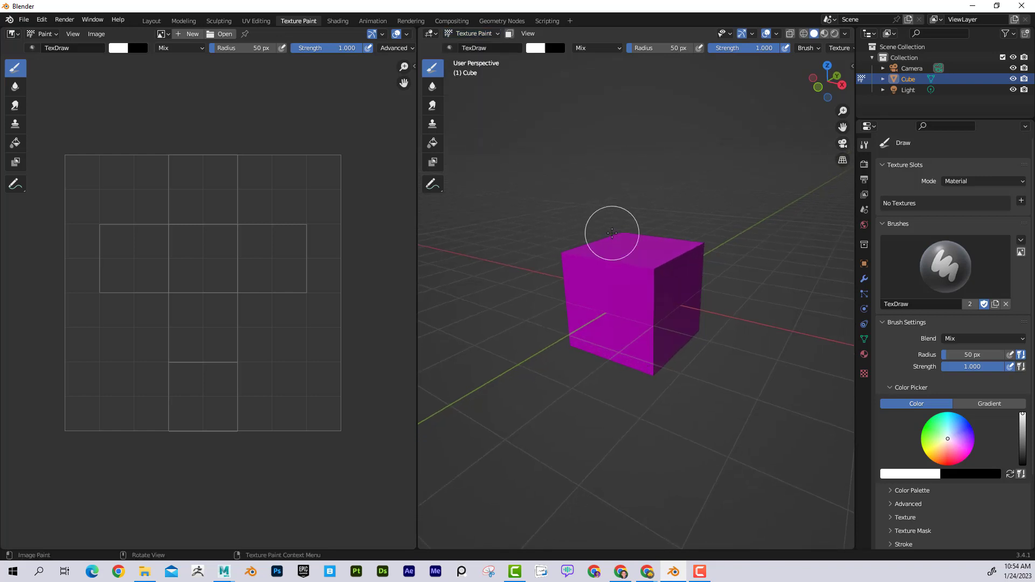
scroll(610, 232, up, 3)
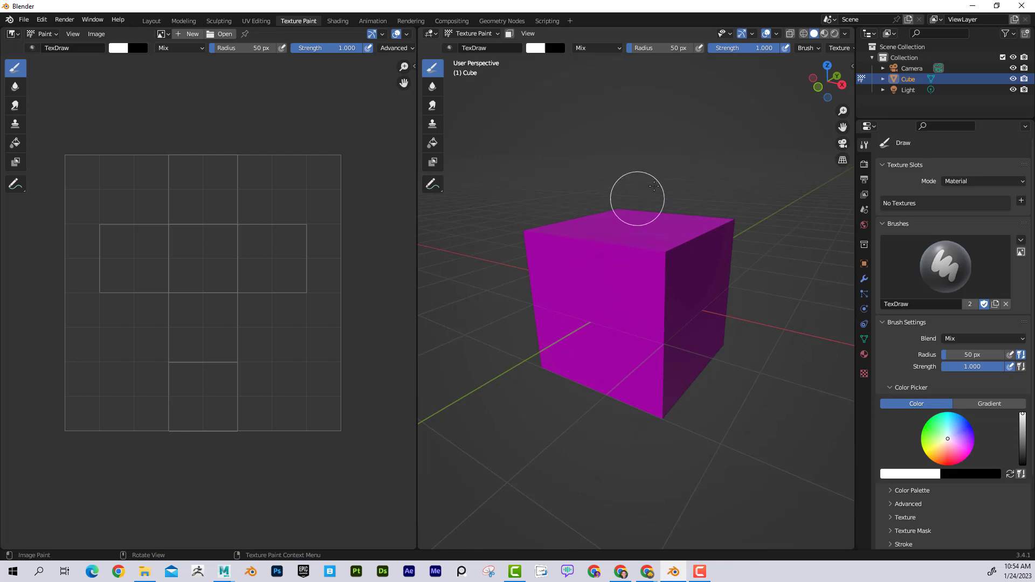
click(680, 199)
mouse_move(637, 205)
mouse_down()
mouse_move(559, 321)
mouse_move(610, 327)
mouse_up()
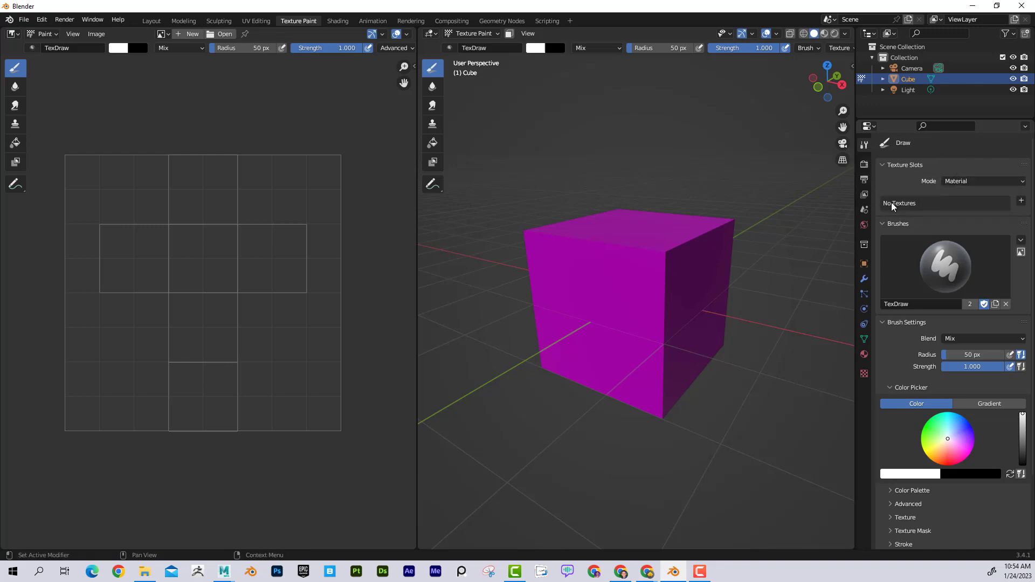
Step: Add a Base Color paint slot to the cube with a blank image 4096 px wide and 4096 px high
click(1022, 202)
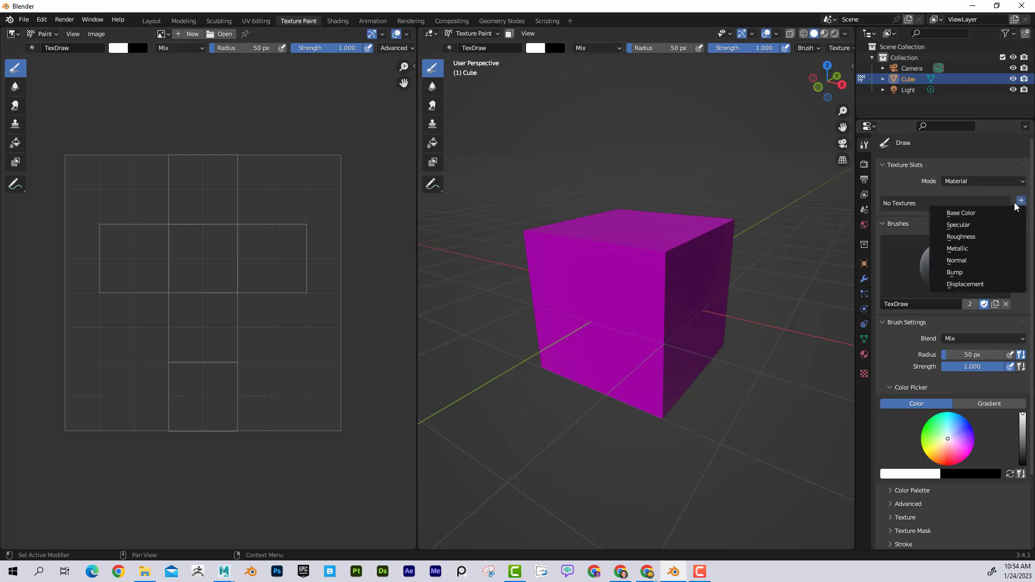
click(986, 284)
click(1020, 201)
click(979, 214)
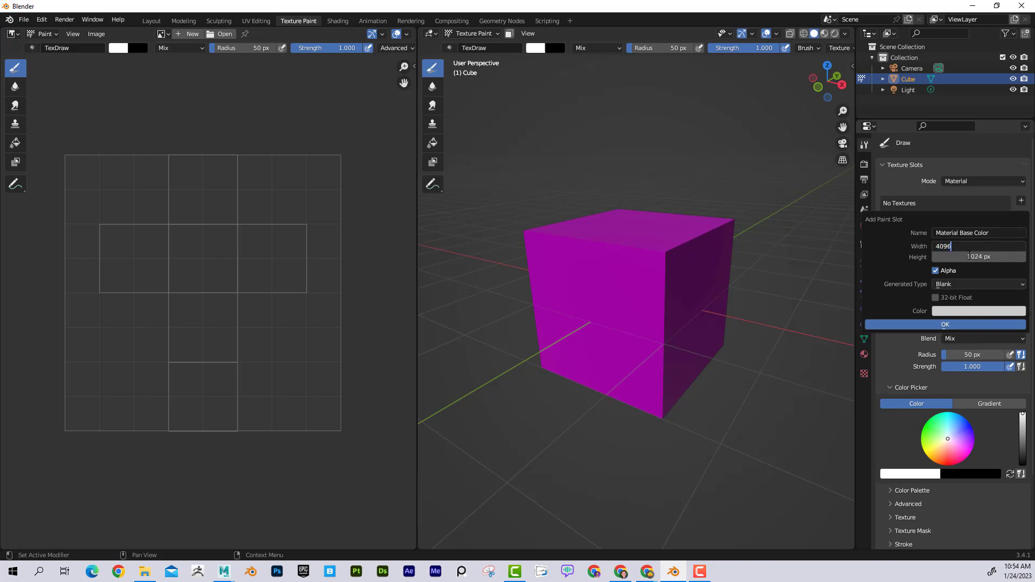
text(4096)
key(Return)
click(975, 257)
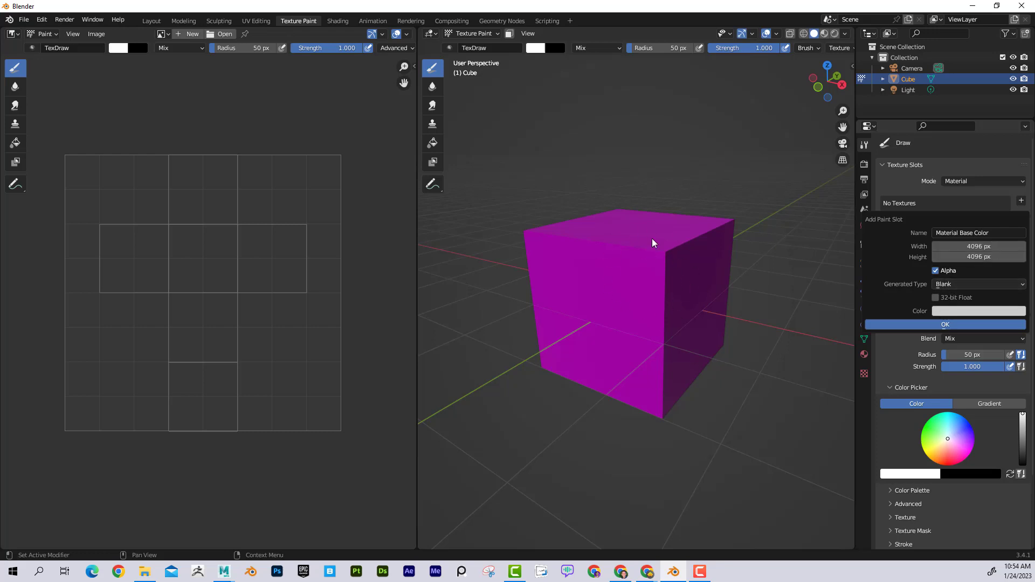
click(935, 324)
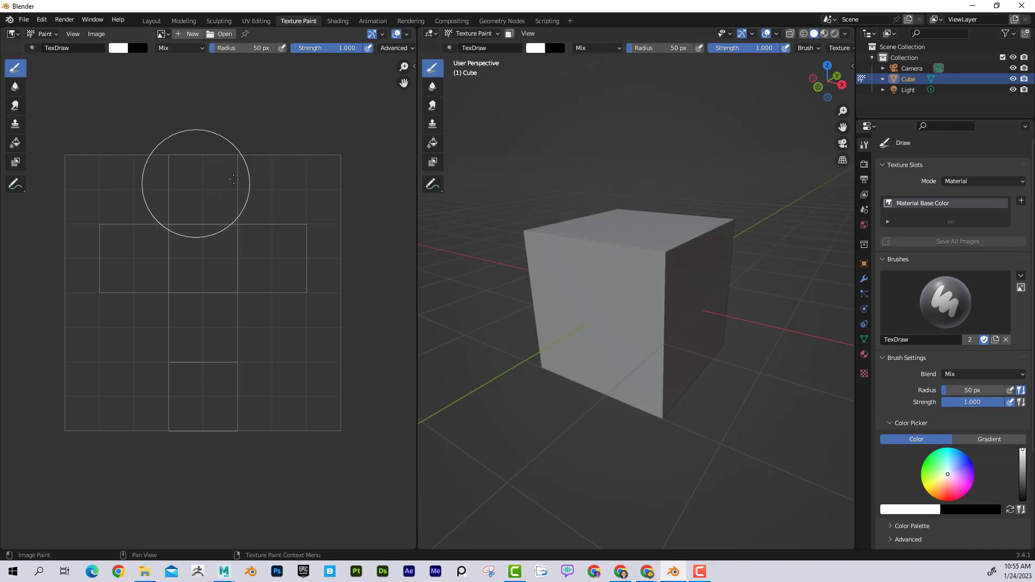
Step: Display the Material Base Color image behind the UV layout in the image editor, with the whole texture in view
click(163, 34)
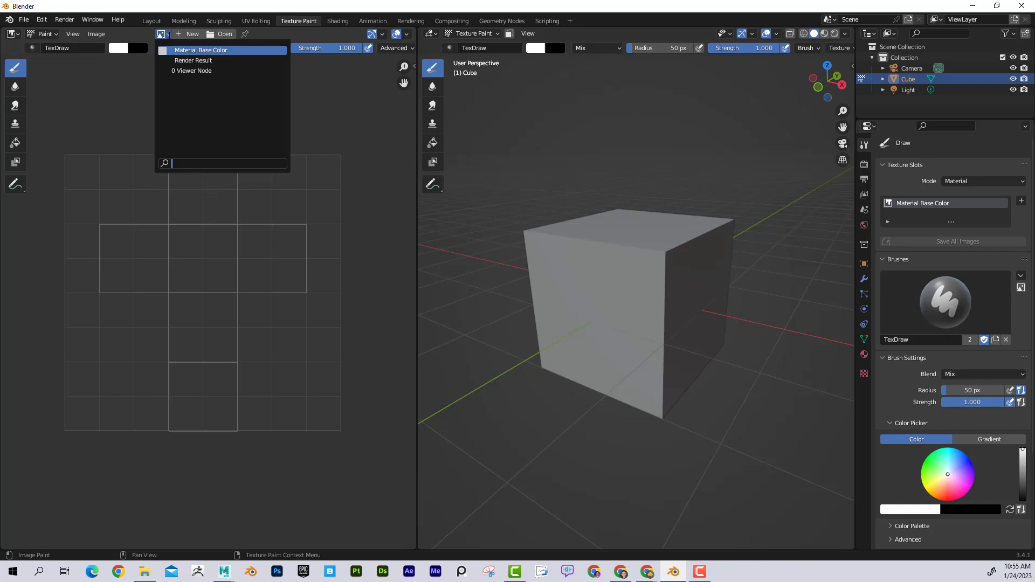
click(193, 51)
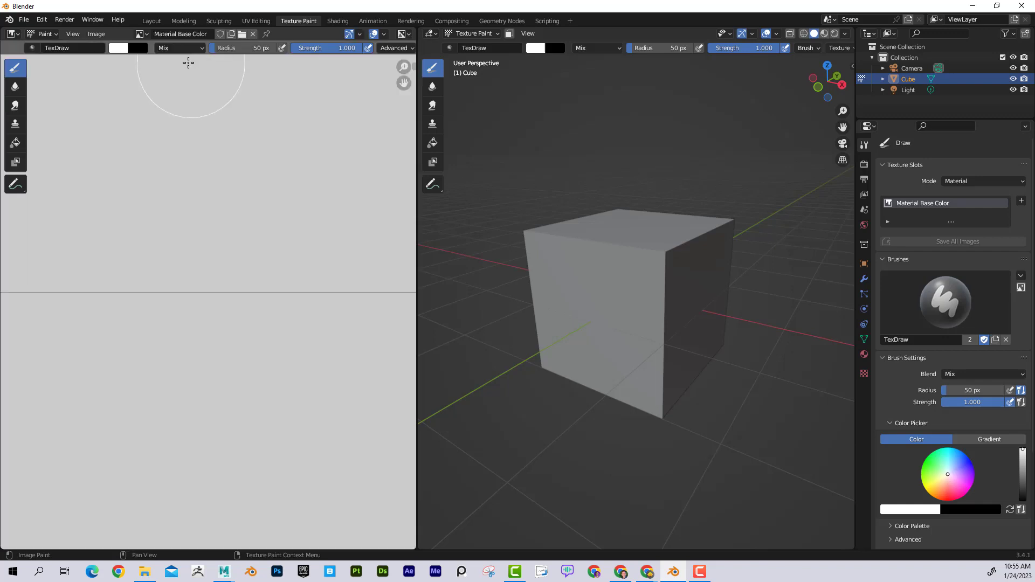
scroll(257, 164, down, 7)
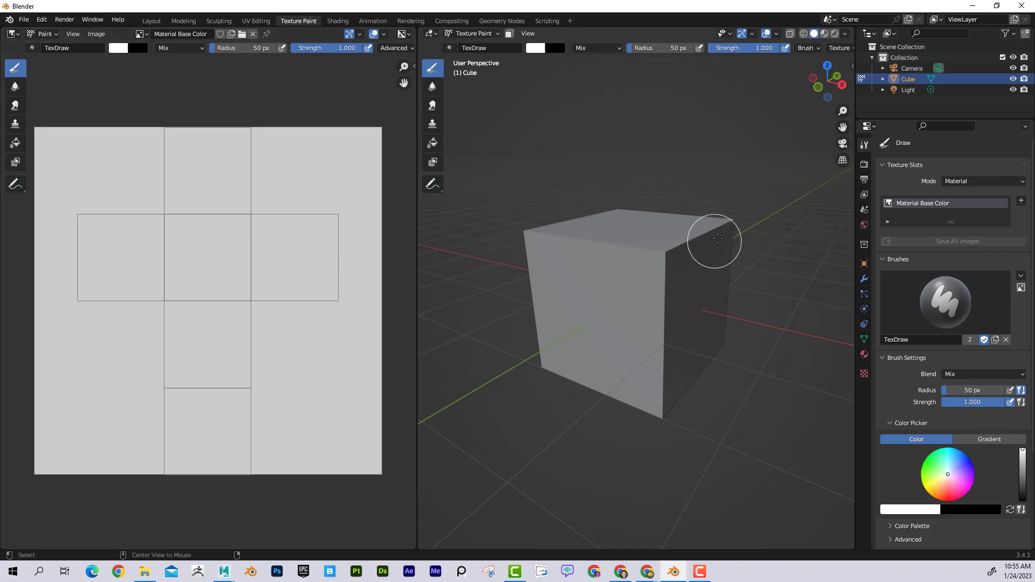
Step: Set the brush radius to 49 px and the paint color to blue
mouse_move(735, 240)
middle_down()
mouse_move(783, 223)
mouse_move(753, 241)
middle_up()
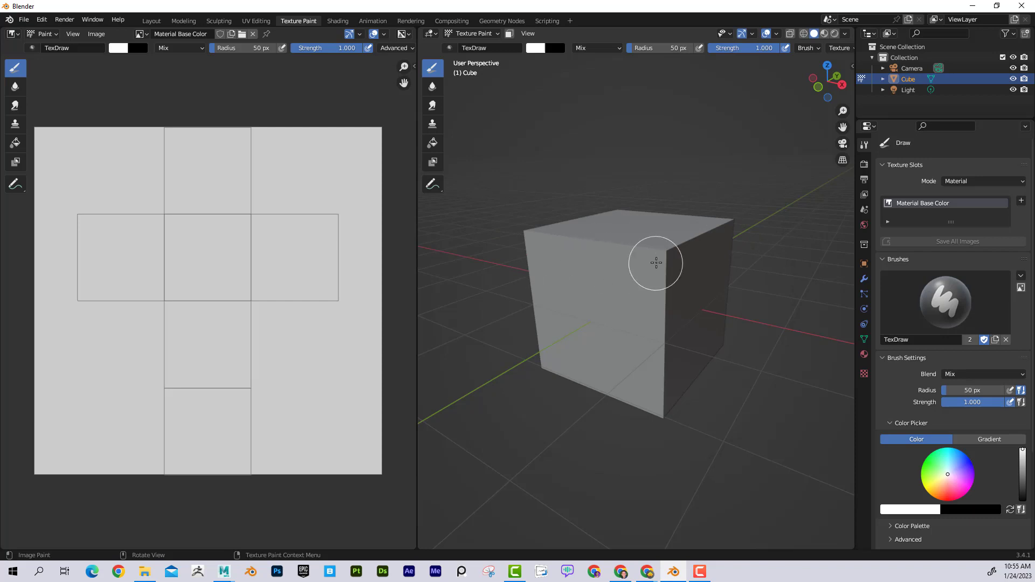
middle_drag(658, 261, 654, 259)
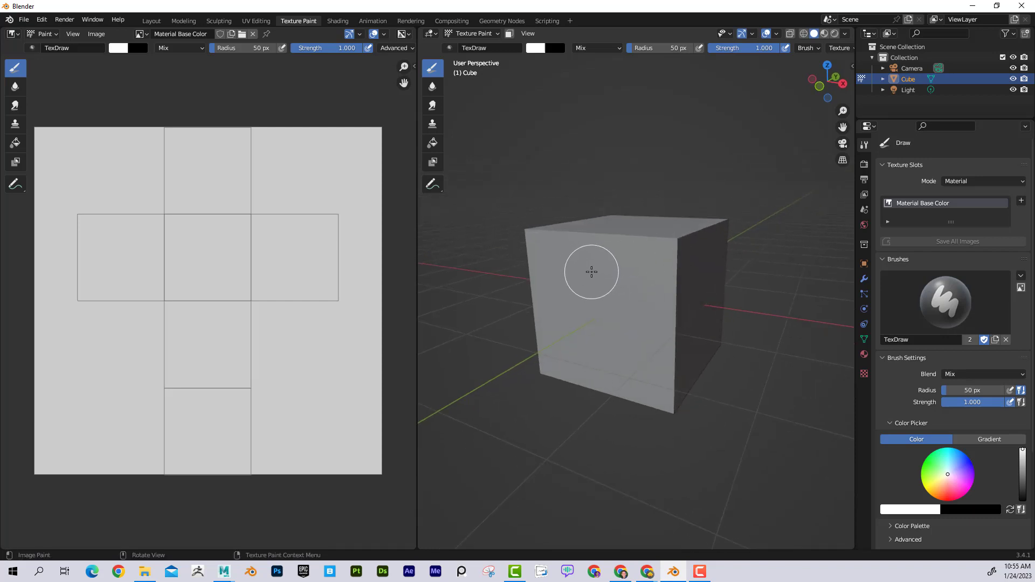
key(f)
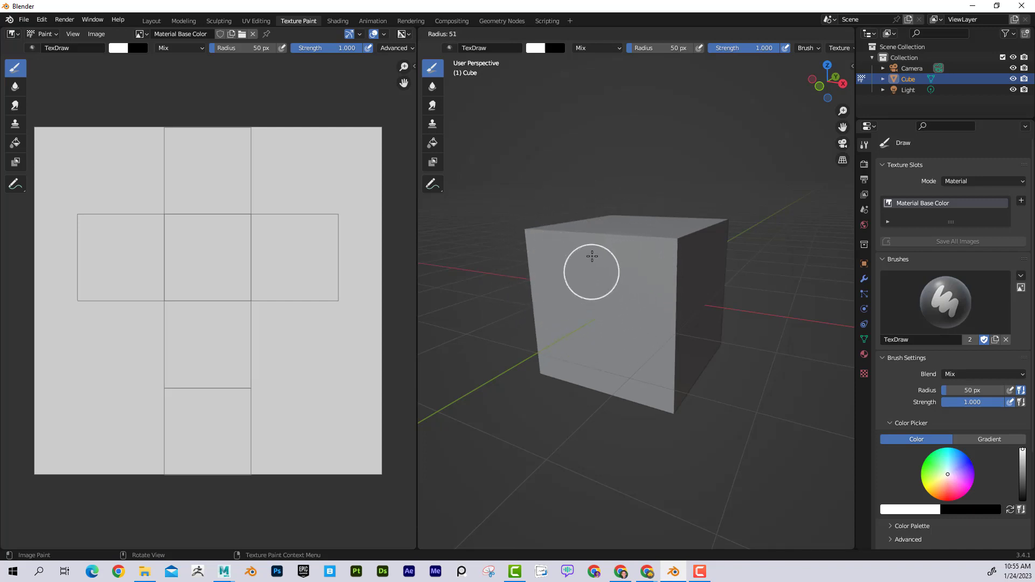
click(591, 263)
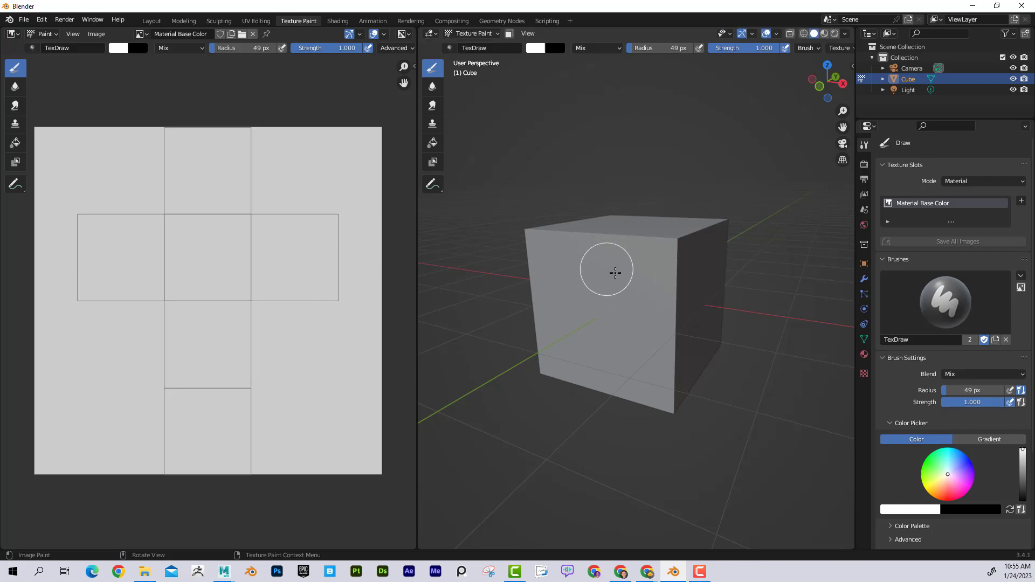
scroll(977, 455, down, 2)
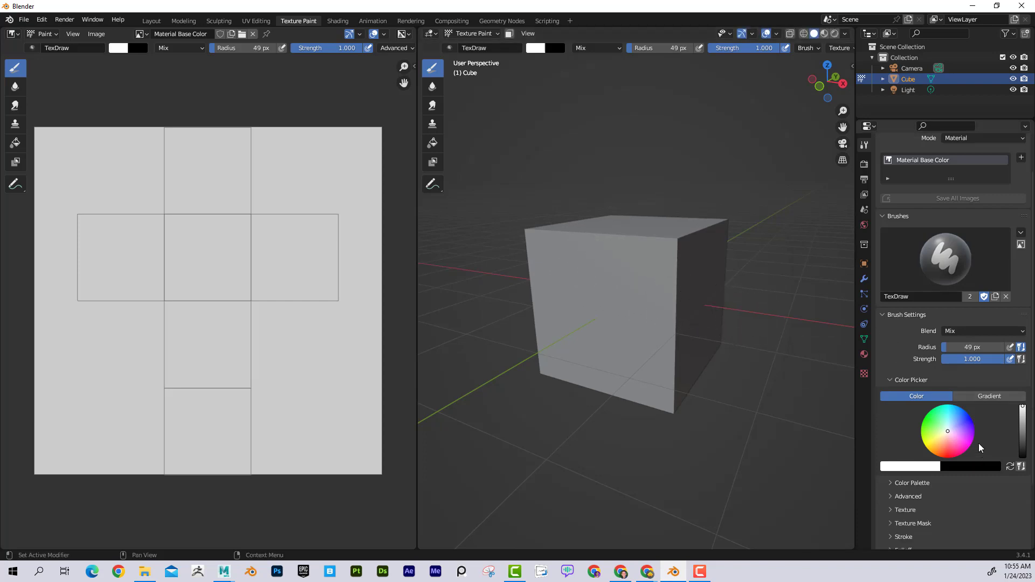
click(965, 421)
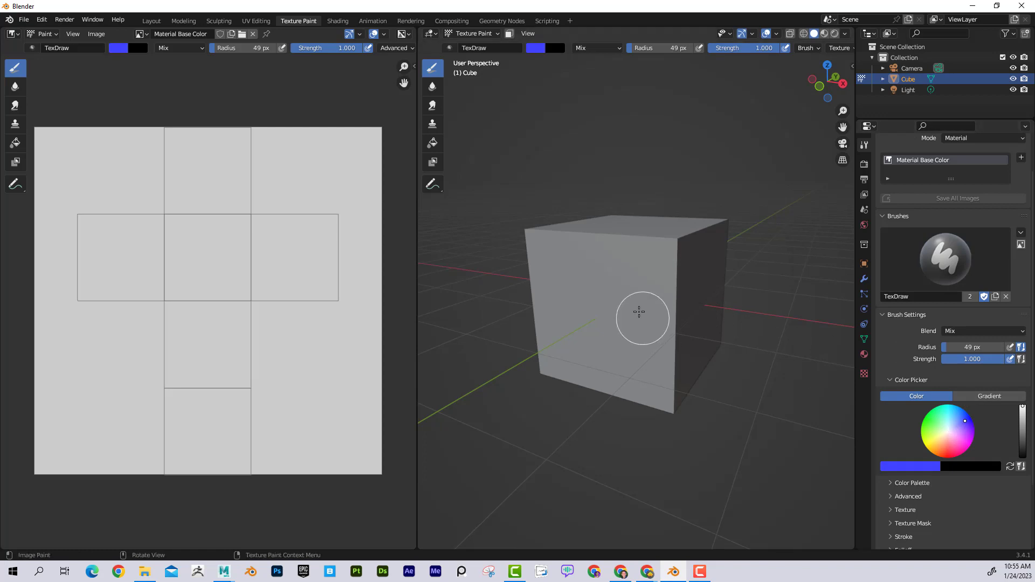
Step: Paint blue test strokes on the cube's front face and on the UV image, and undo each of them
drag(591, 296, 633, 312)
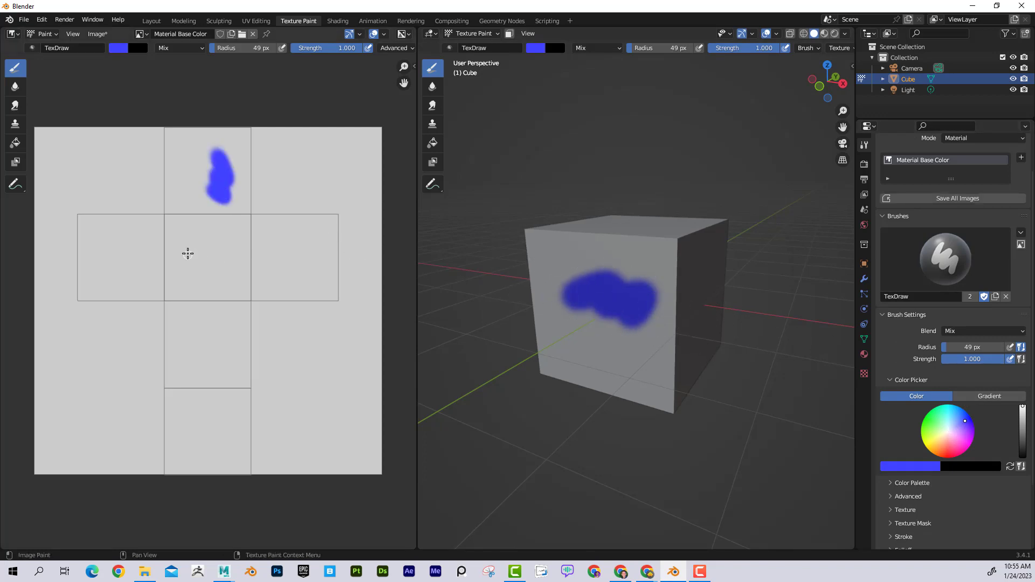
drag(211, 241, 226, 271)
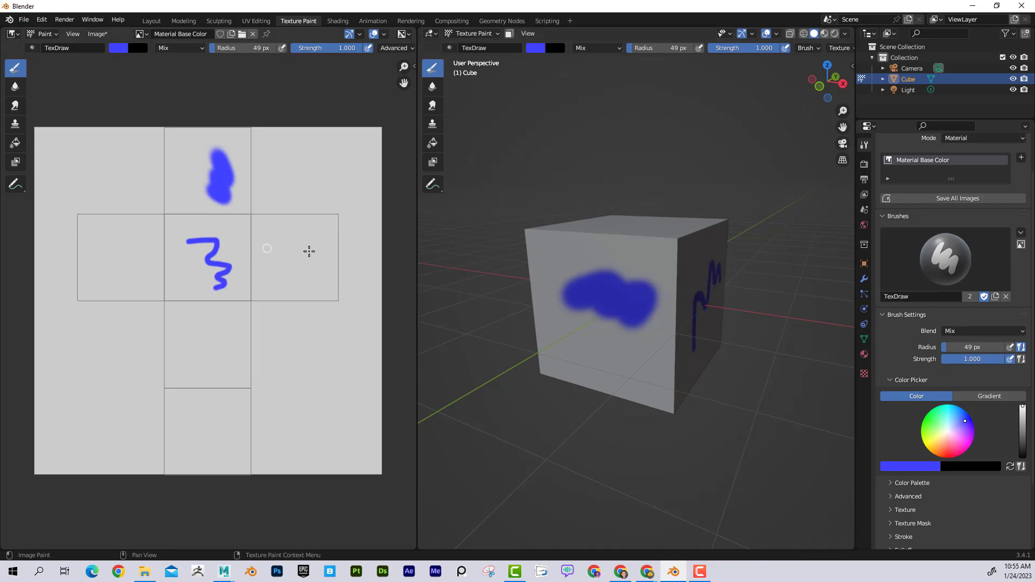
key(ctrl+z)
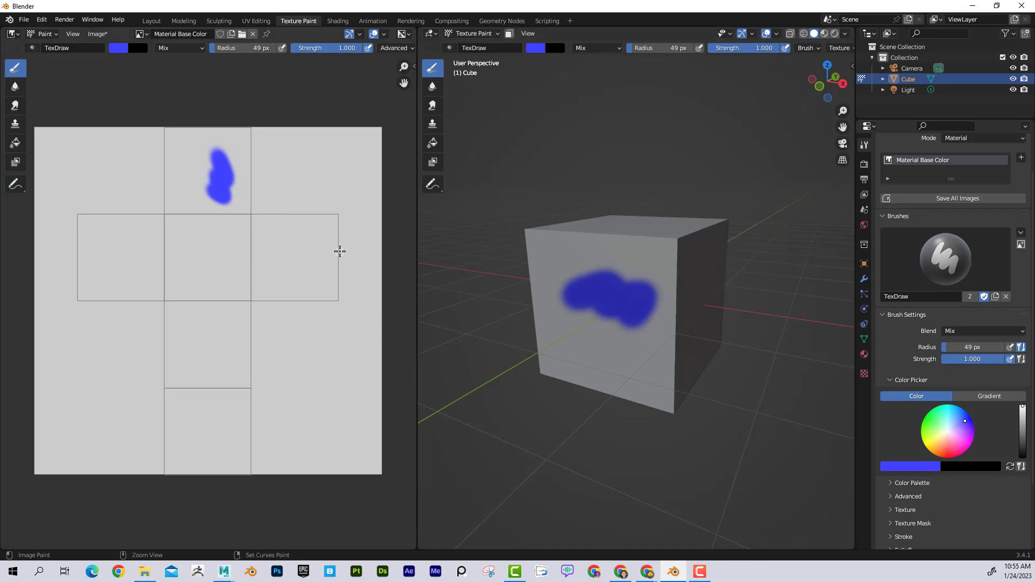
key(ctrl+z)
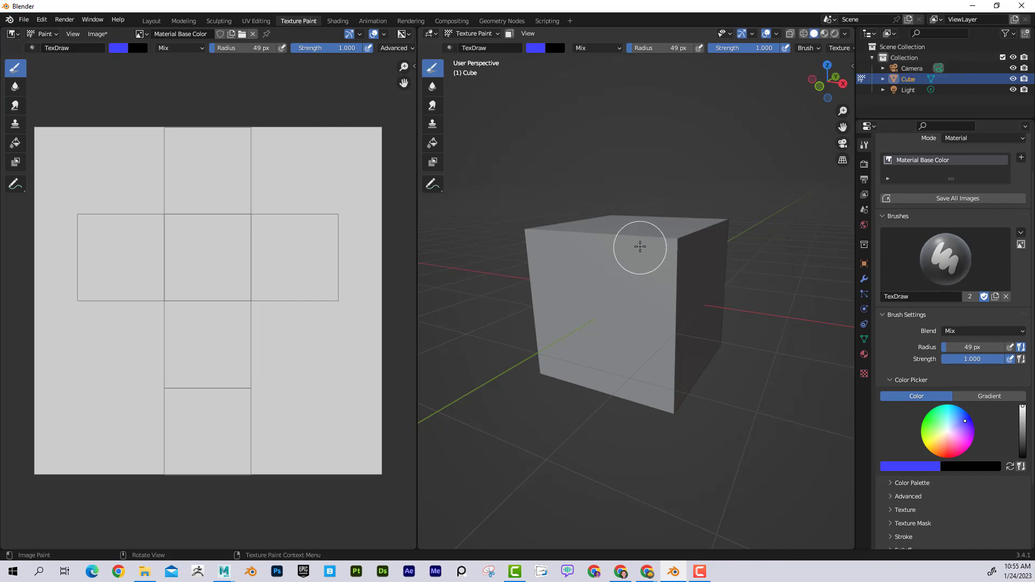
drag(599, 304, 603, 307)
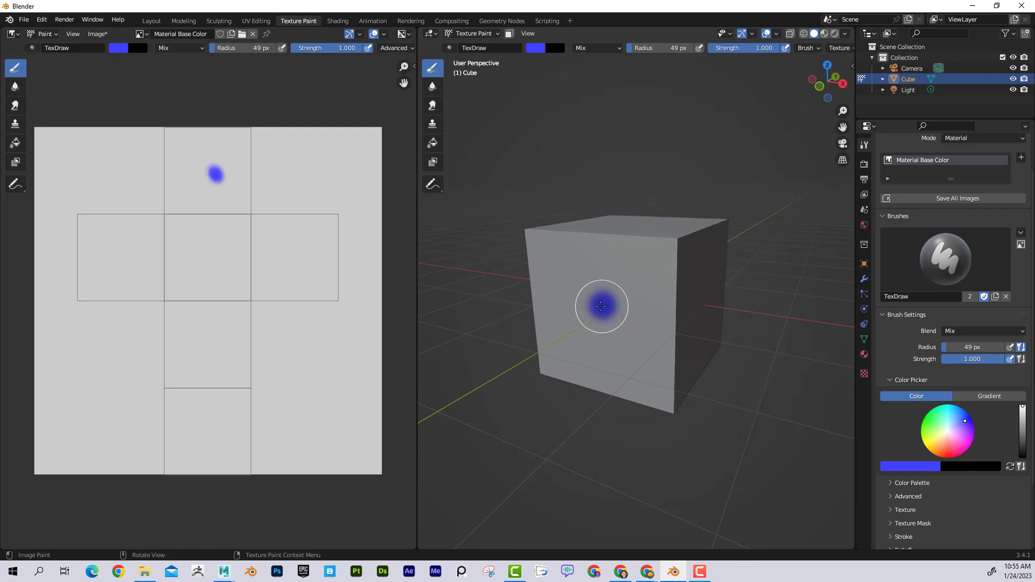
key(ctrl+z)
Step: Widen the 3D viewport and set the brush falloff to the flat, constant curve preset for a hard edge
drag(420, 207, 259, 188)
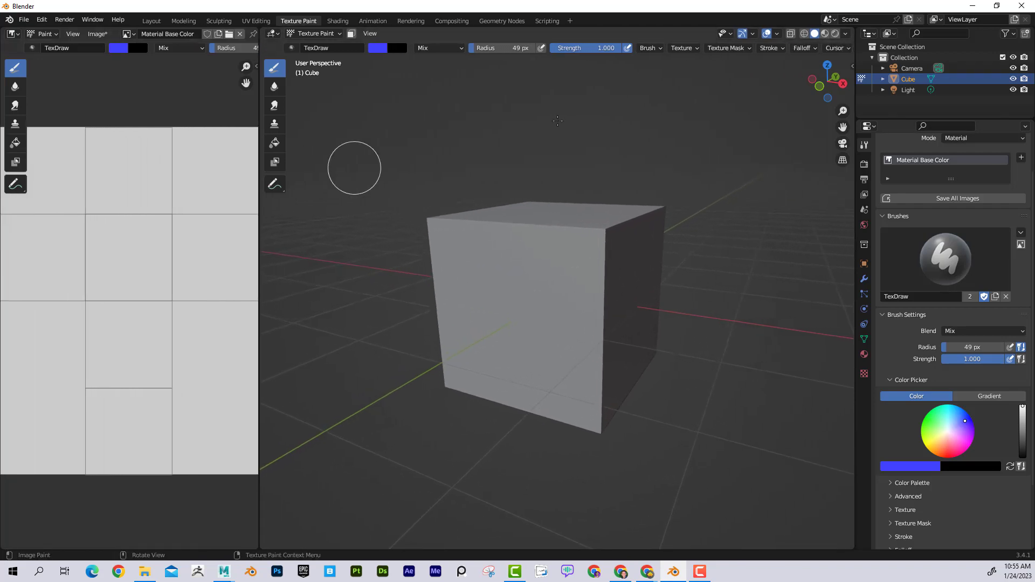
click(804, 48)
click(811, 186)
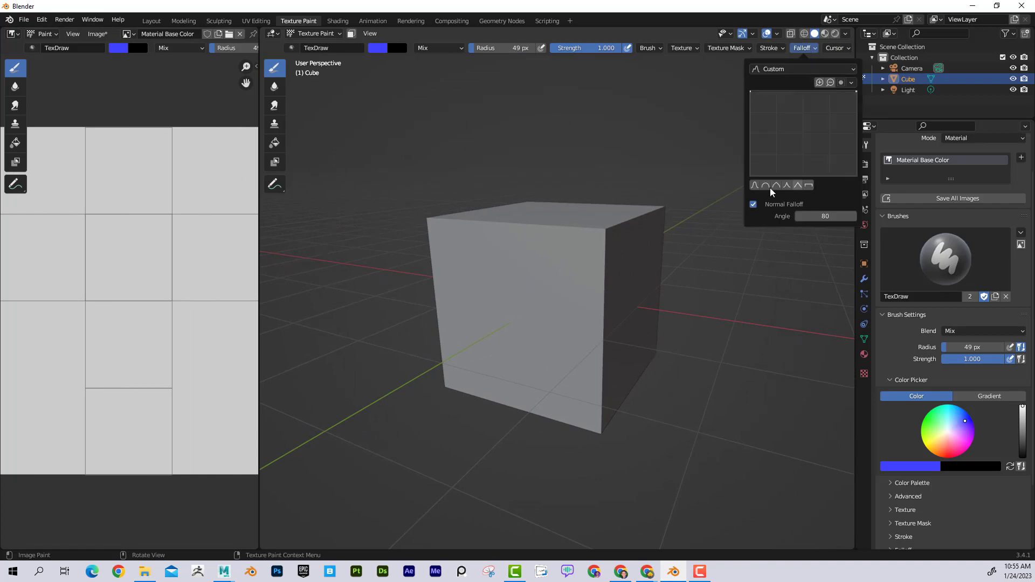
Step: Test the hard-edged brush with a single blue dab on the cube's front face, and undo the dab
click(515, 308)
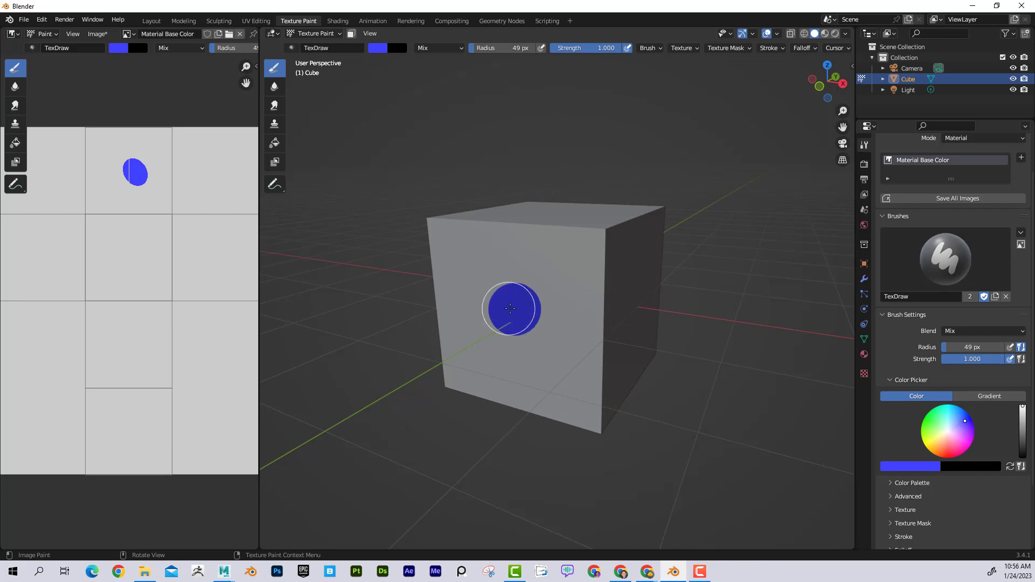
middle_drag(708, 282, 667, 263)
middle_drag(550, 277, 703, 293)
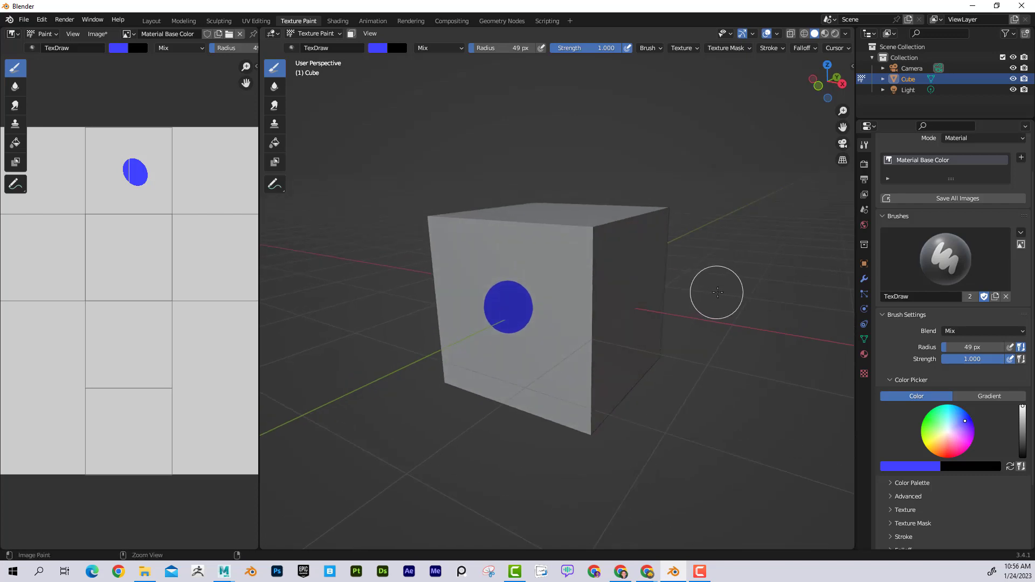
key(ctrl+z)
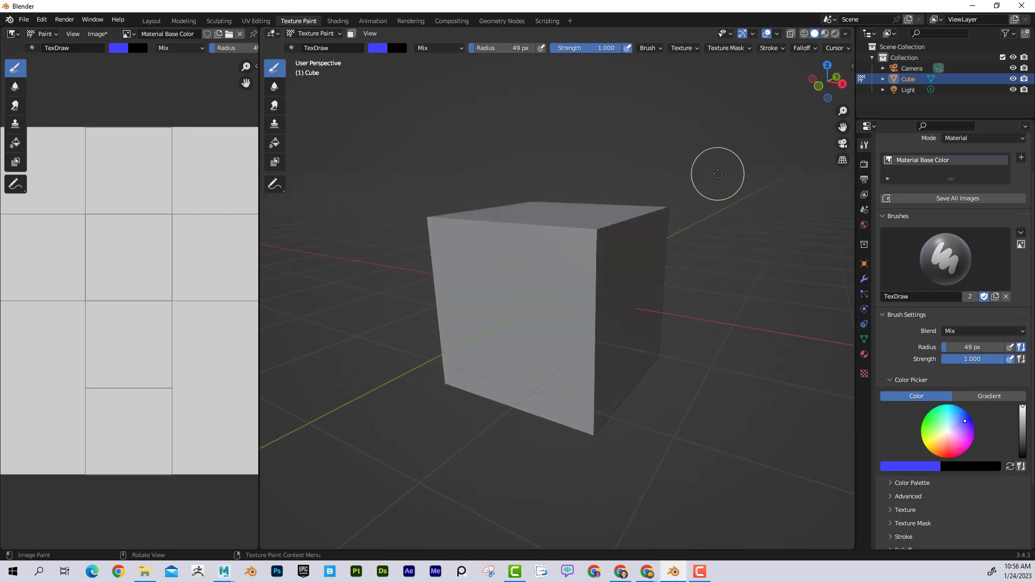
Step: Toggle the 3D viewport to orthographic projection and back to perspective
key(KP_5)
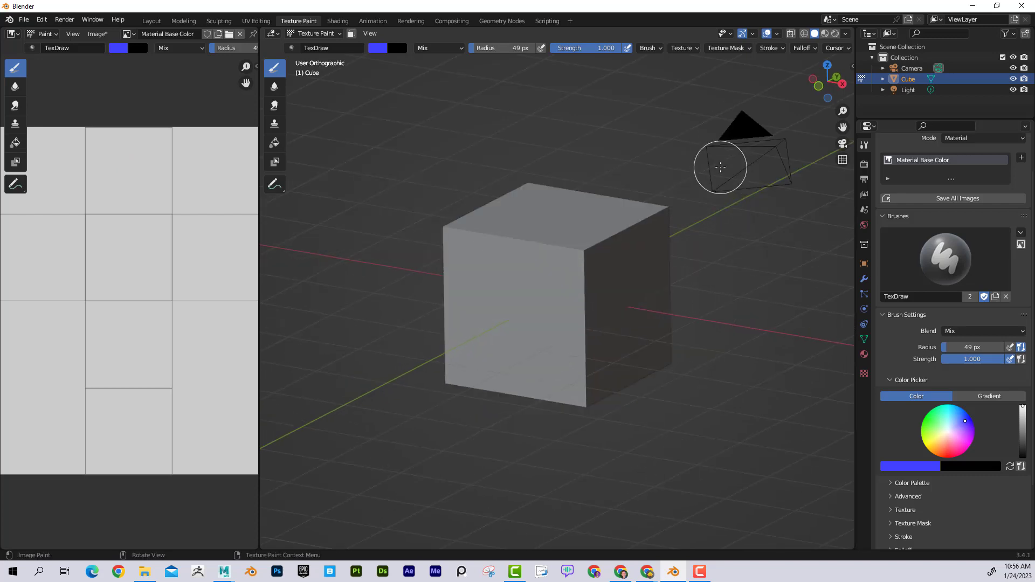
middle_drag(681, 170, 679, 152)
click(846, 161)
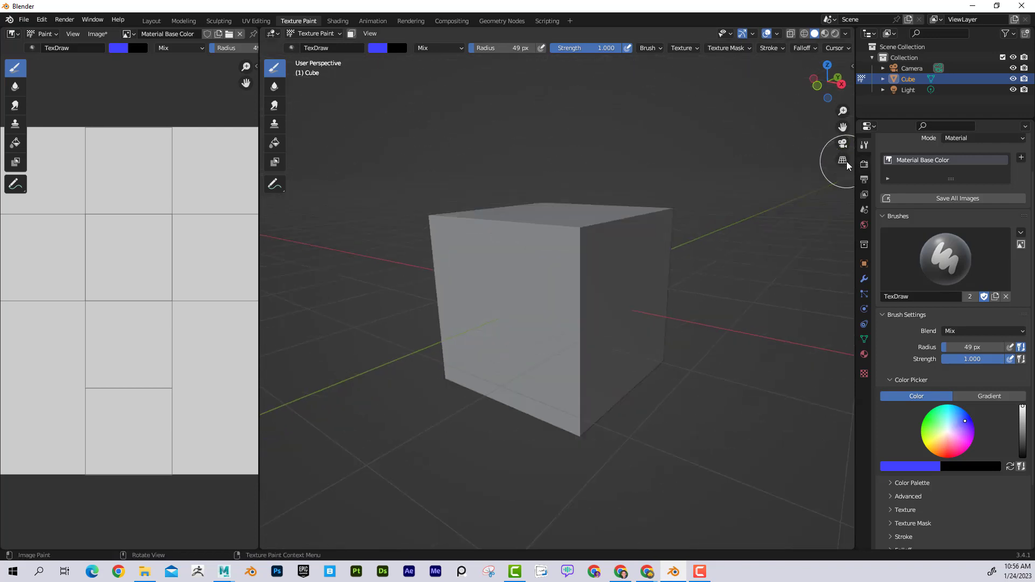
Step: Paint blue test dabs on the cube's front face in angled and front orthographic views and on the UV image, and undo them all
click(843, 161)
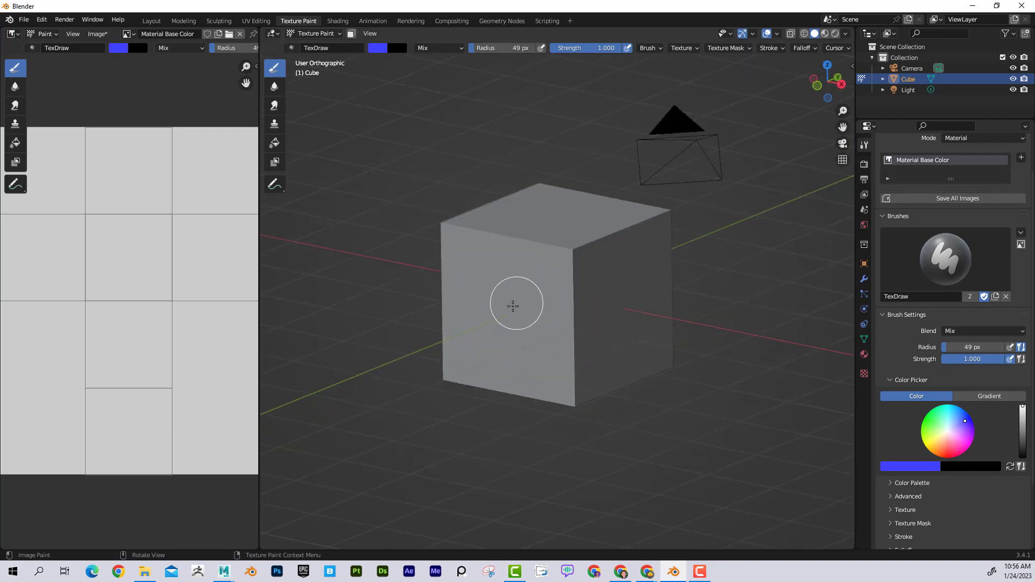
click(506, 311)
mouse_move(705, 330)
middle_down()
mouse_move(760, 307)
mouse_move(699, 310)
middle_up()
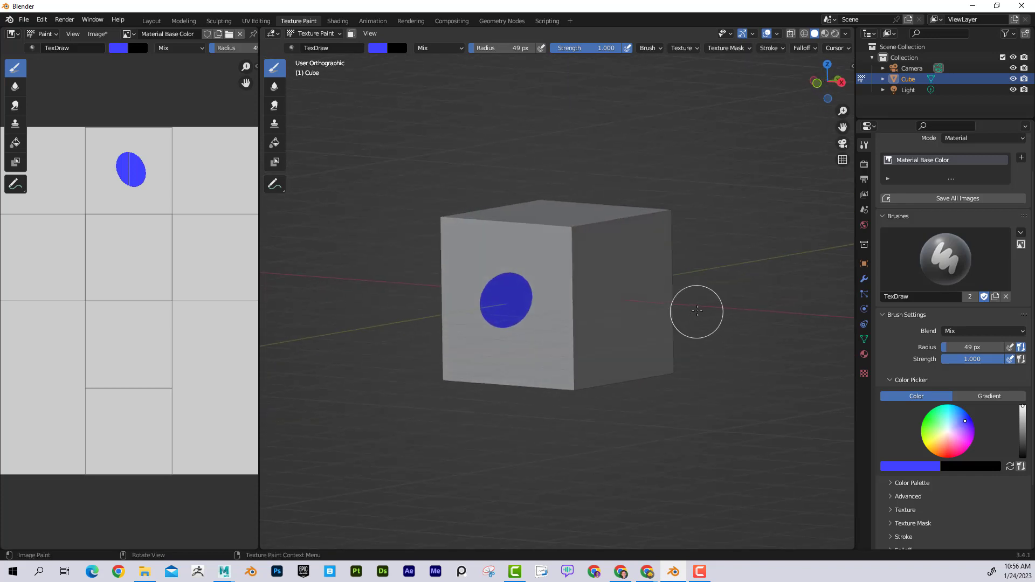
key(KP_1)
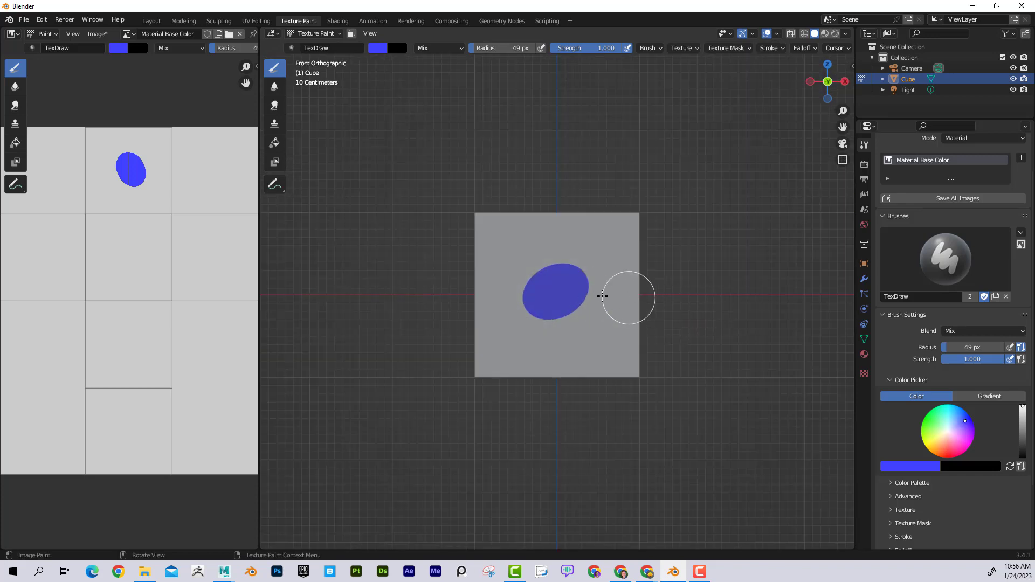
click(593, 342)
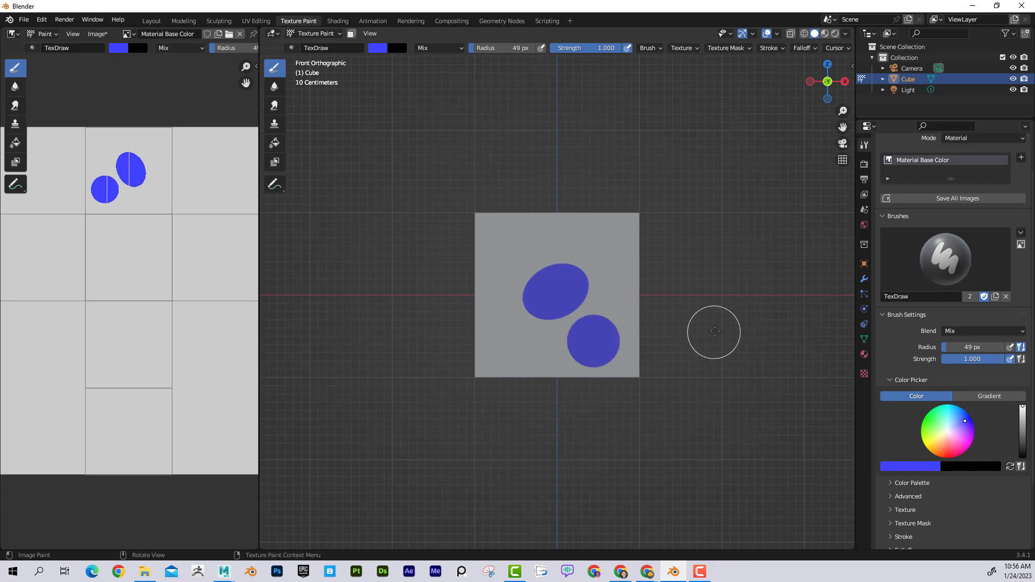
mouse_move(730, 333)
middle_down()
mouse_move(683, 344)
mouse_move(670, 335)
middle_up()
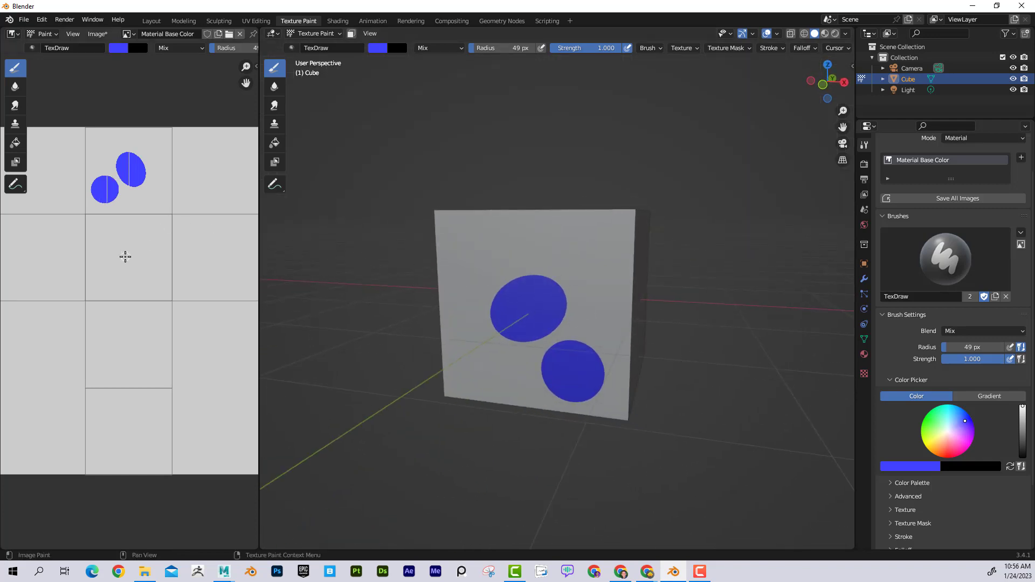
middle_drag(619, 308, 667, 330)
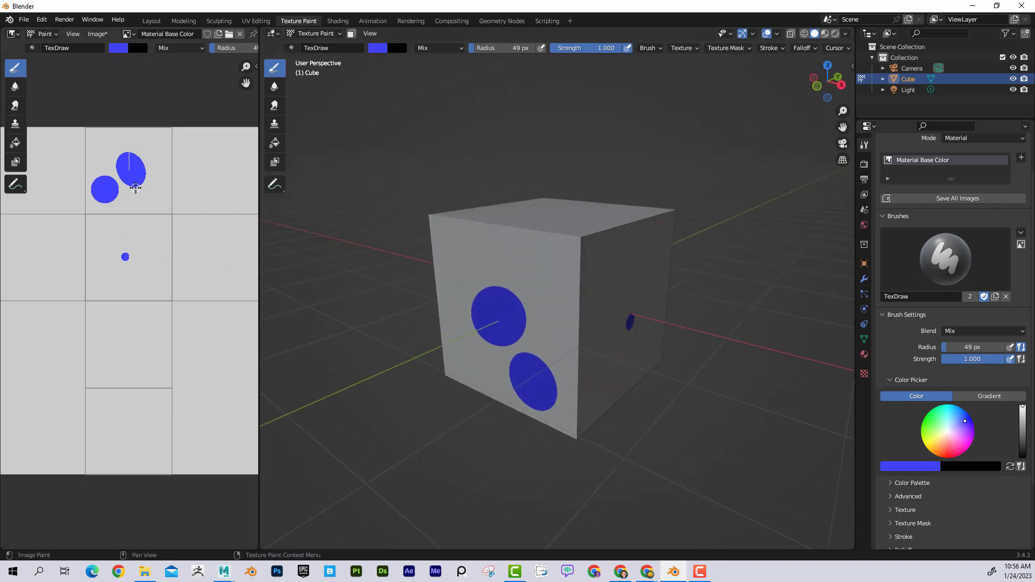
key(ctrl+z)
key(ctrl+z)
key(ctrl+z)
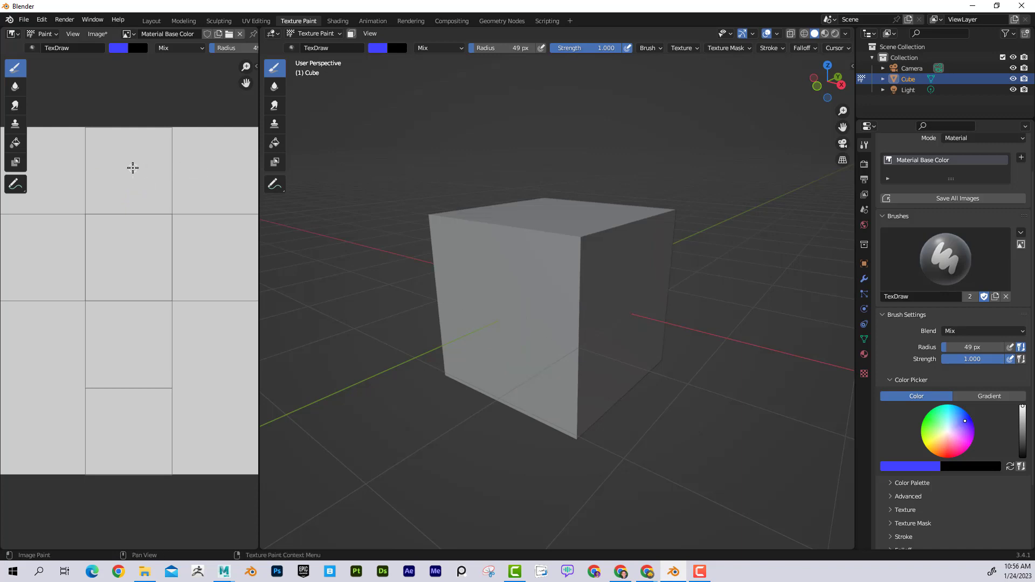
Step: Set the brush radius to 133 px, paint a blue test dab on the front face's UV square, and undo the dab
key(f)
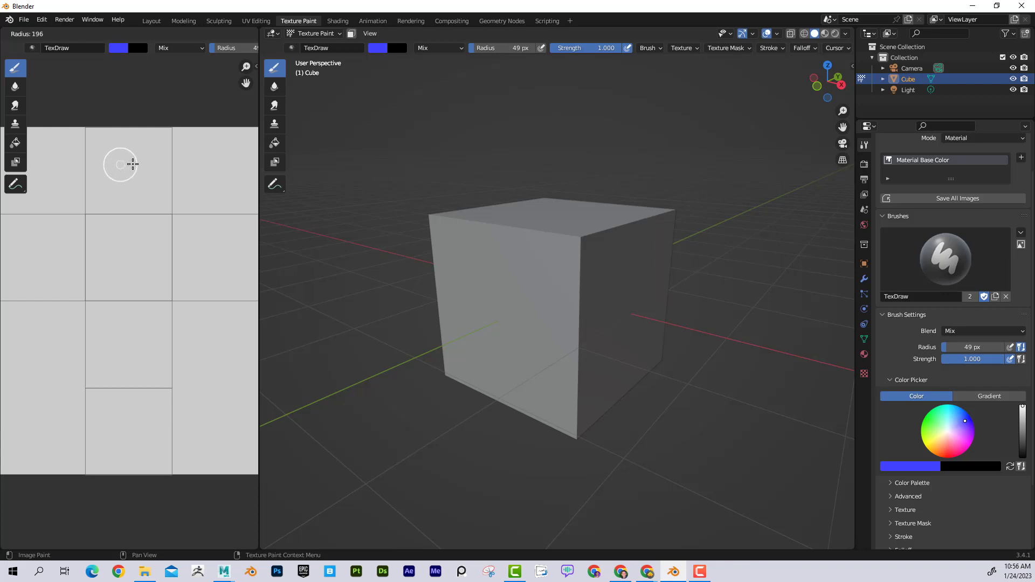
click(132, 164)
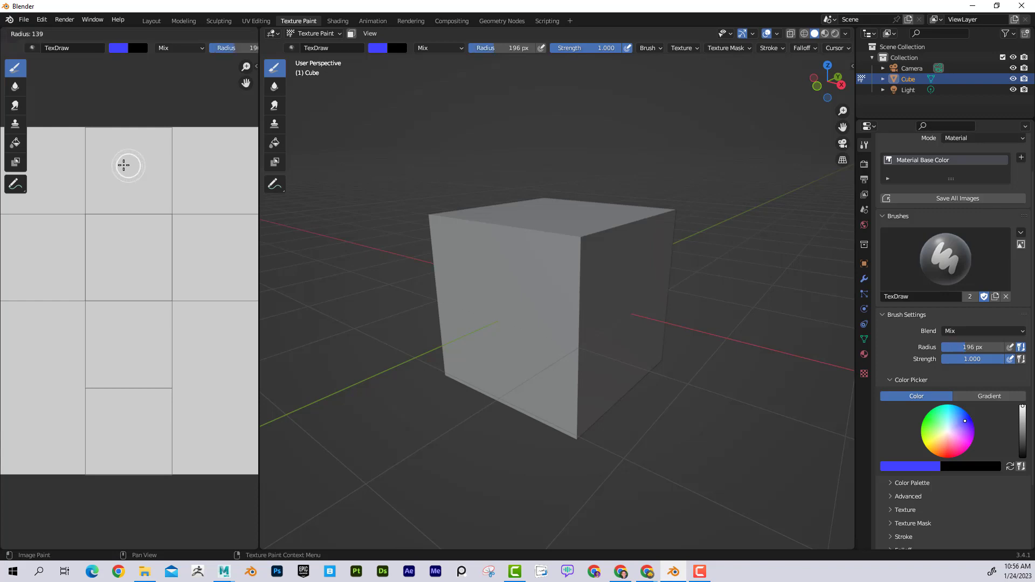
click(123, 165)
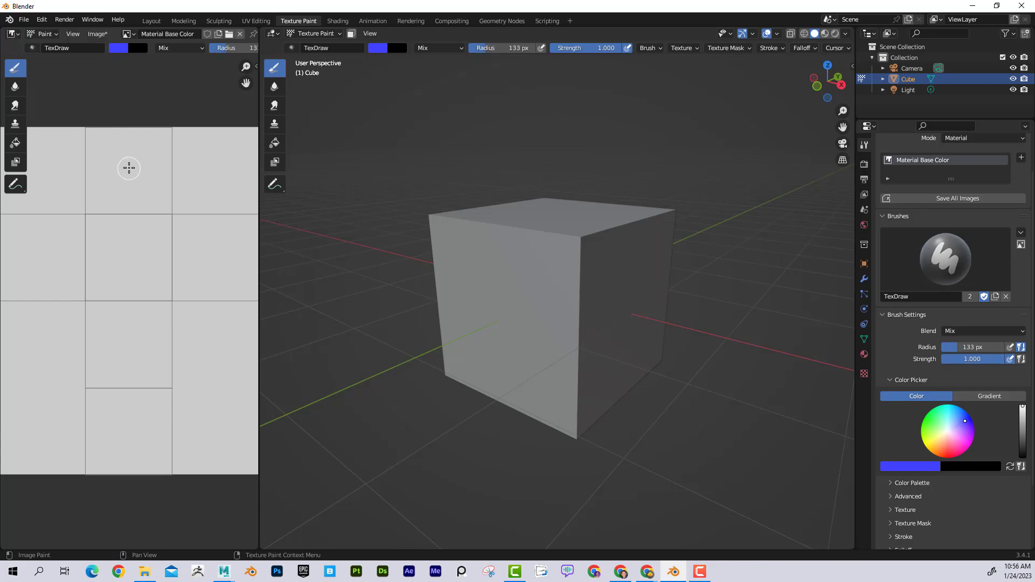
click(128, 168)
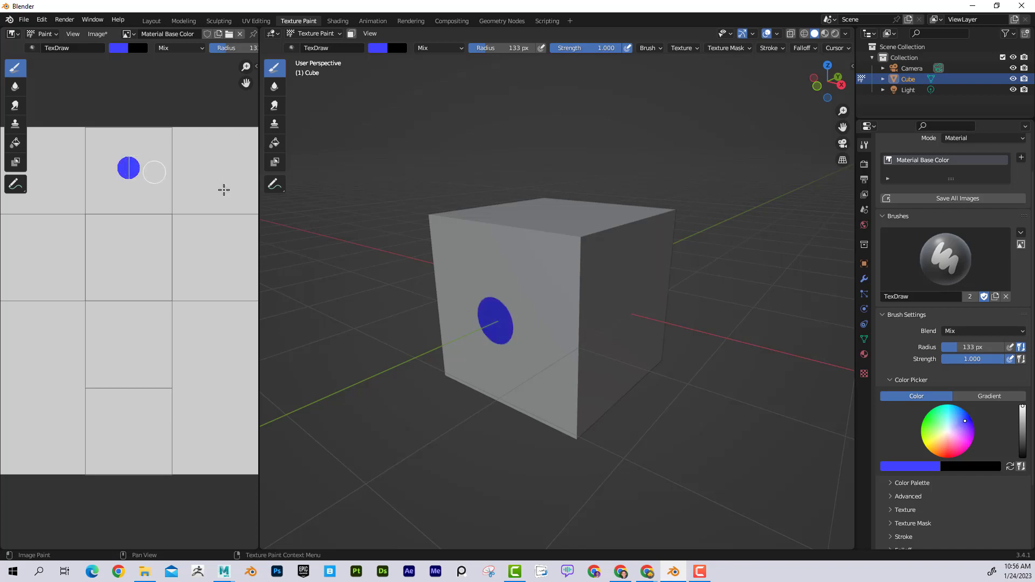
mouse_move(463, 258)
middle_down()
mouse_move(501, 266)
mouse_move(543, 231)
mouse_move(513, 242)
mouse_move(529, 268)
middle_up()
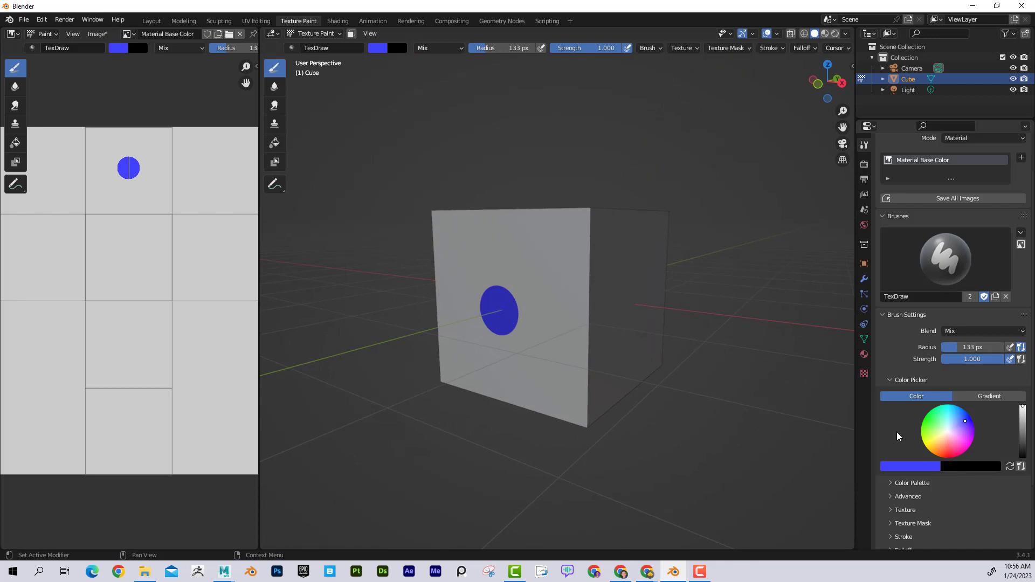
key(ctrl+z)
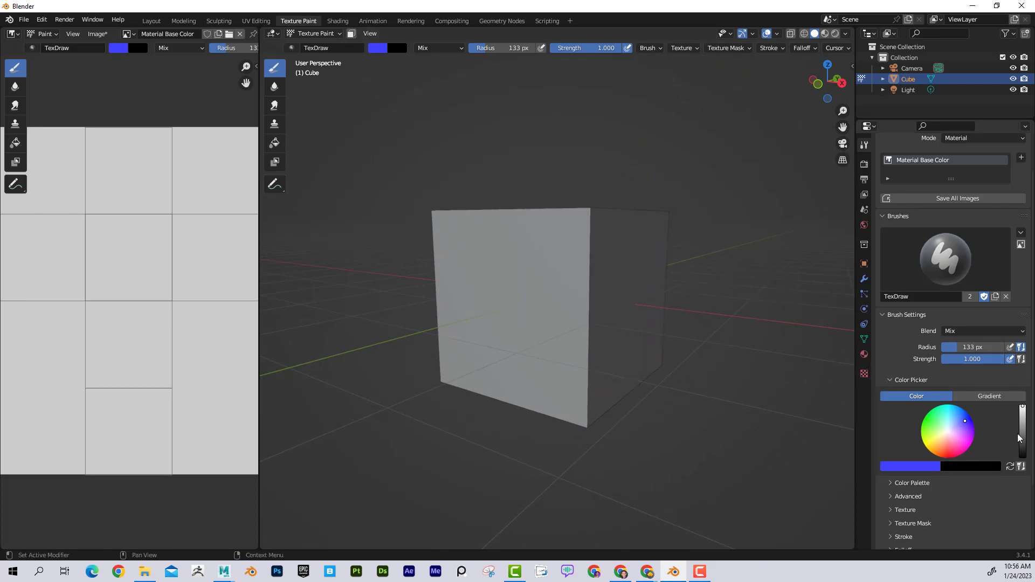
Step: Set the brush to black with an 88 px radius and paint one dot at the center of the front face's UV square
drag(1019, 438, 1021, 457)
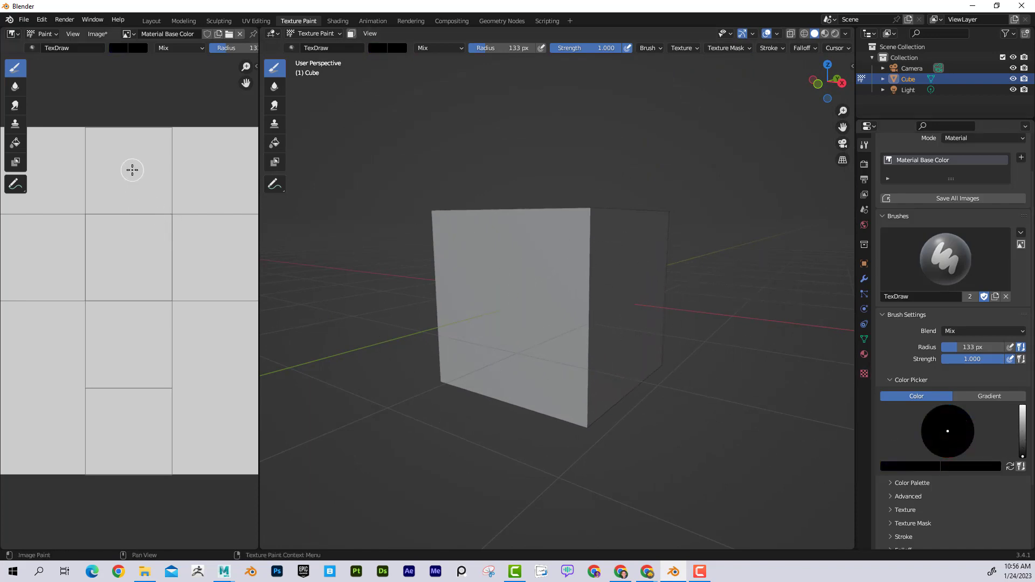
key(f)
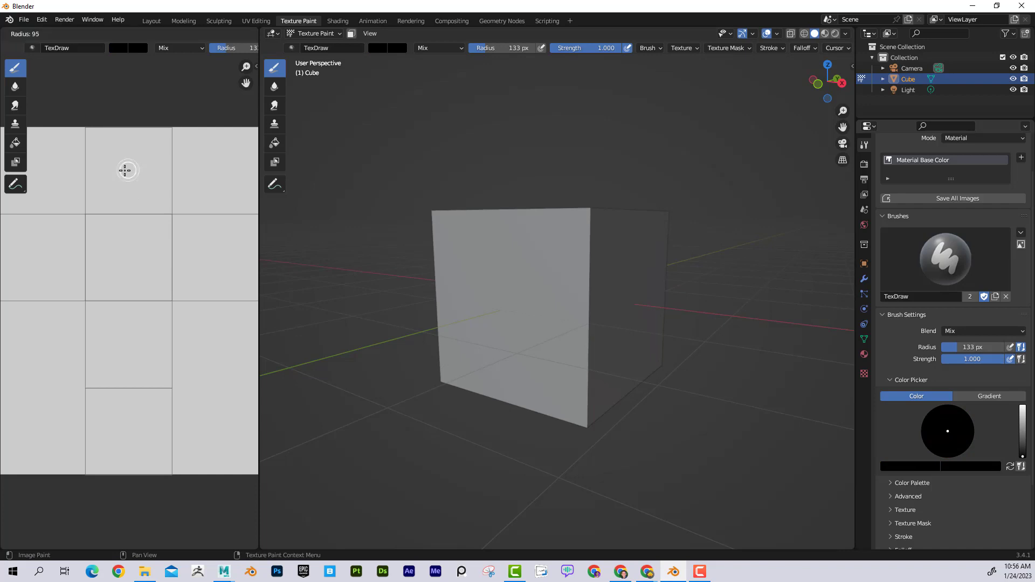
click(124, 170)
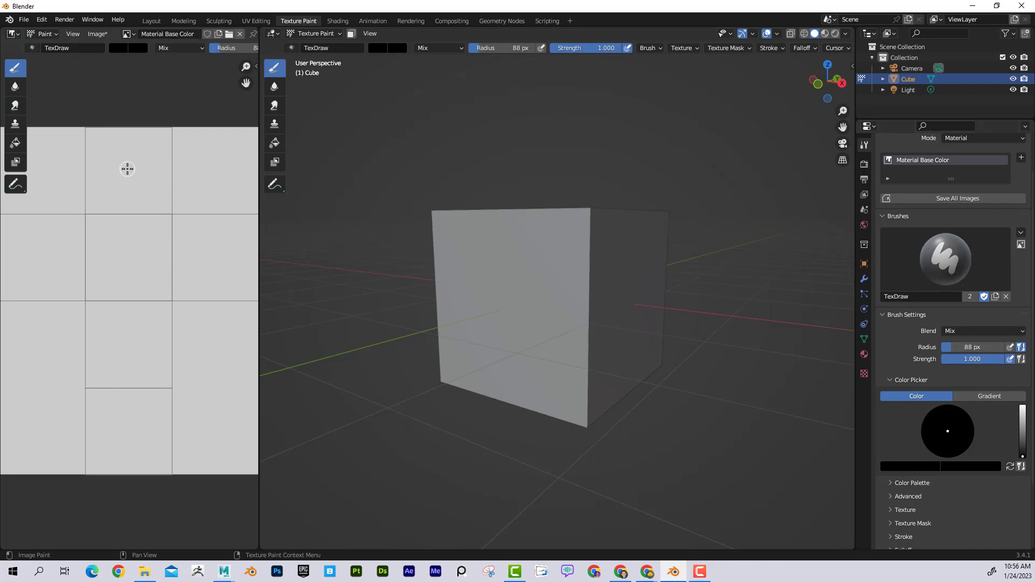
click(127, 169)
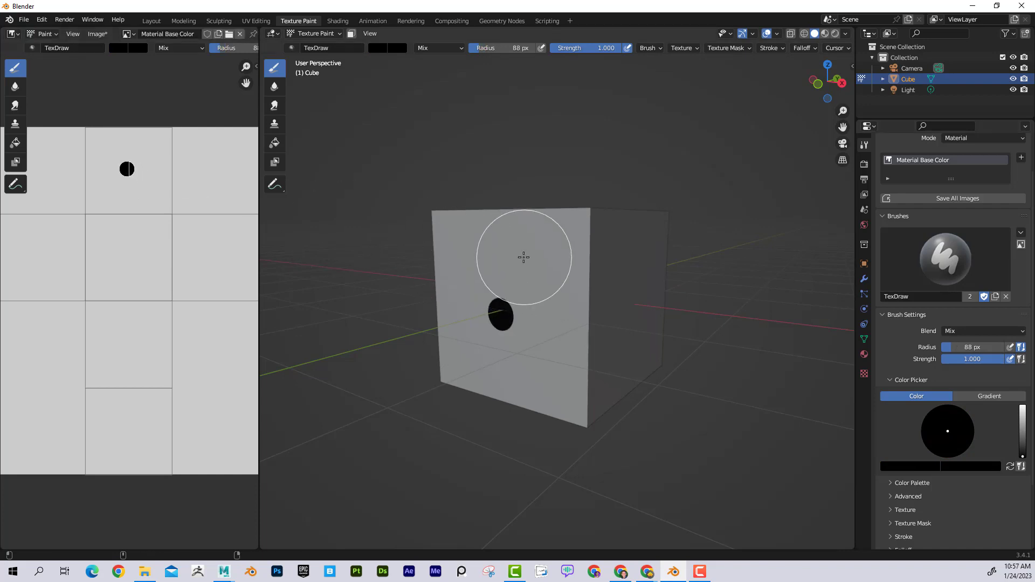
mouse_move(524, 256)
middle_down()
mouse_move(505, 250)
mouse_move(538, 245)
mouse_move(510, 254)
middle_up()
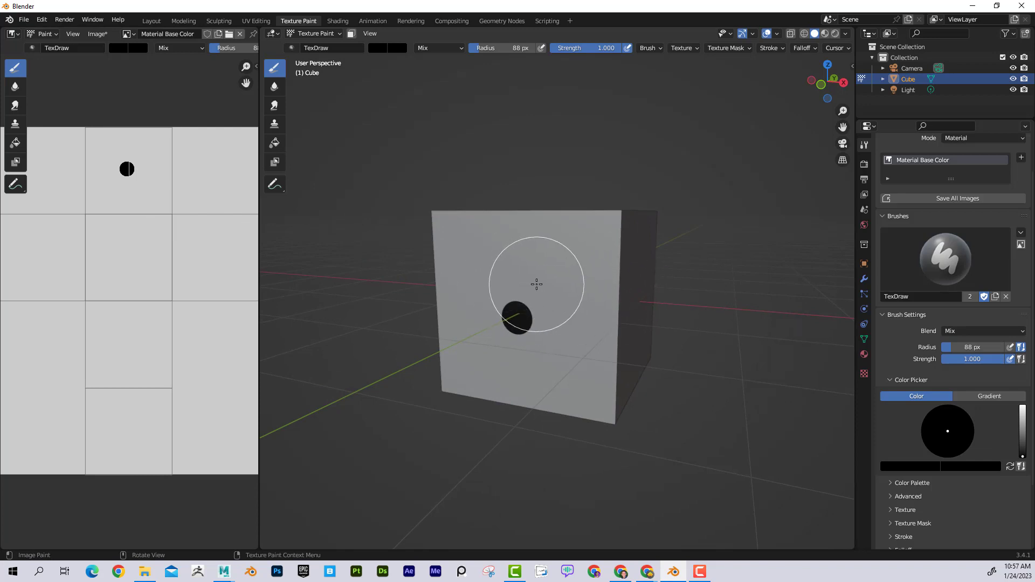
Step: Paint six black dots in two columns of three on the UV square of the cube's back face
mouse_move(555, 252)
middle_down()
mouse_move(584, 256)
mouse_move(478, 261)
mouse_move(559, 277)
middle_up()
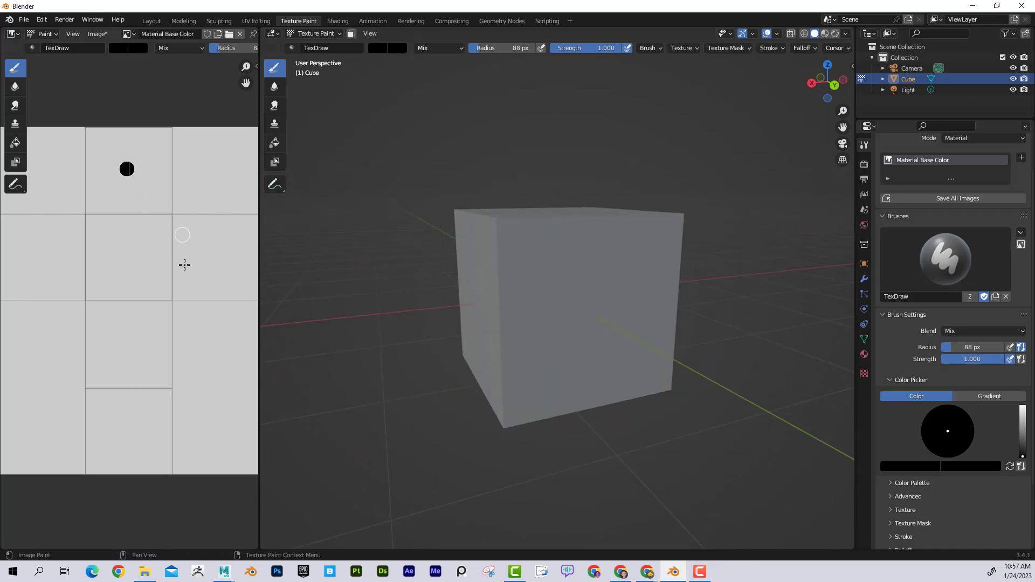
click(159, 376)
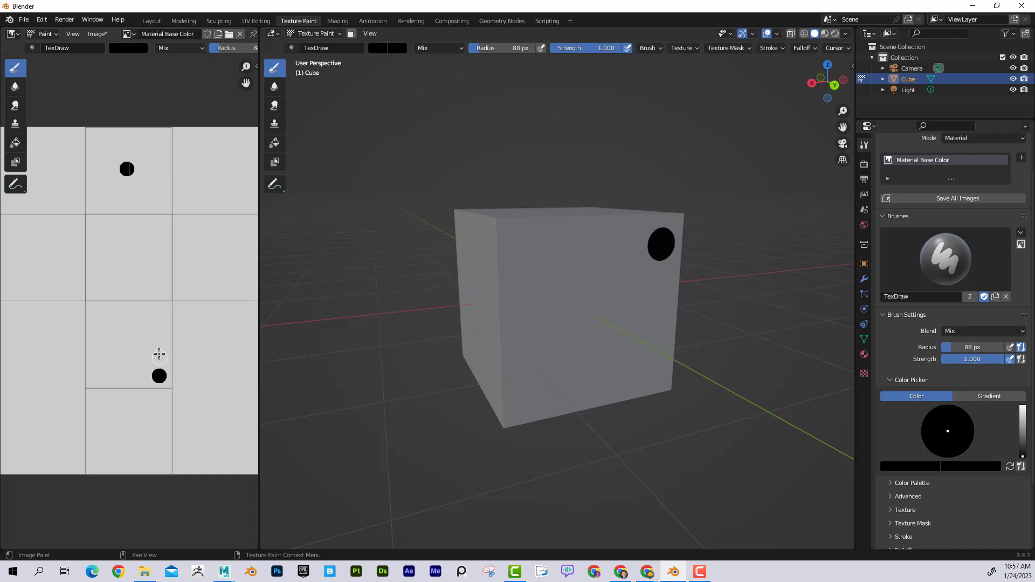
click(159, 345)
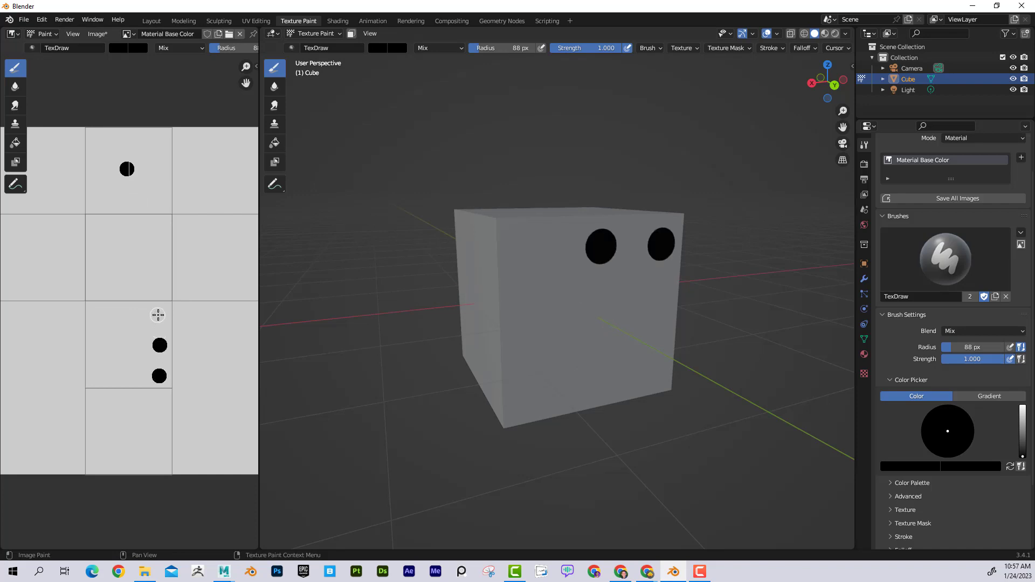
click(158, 315)
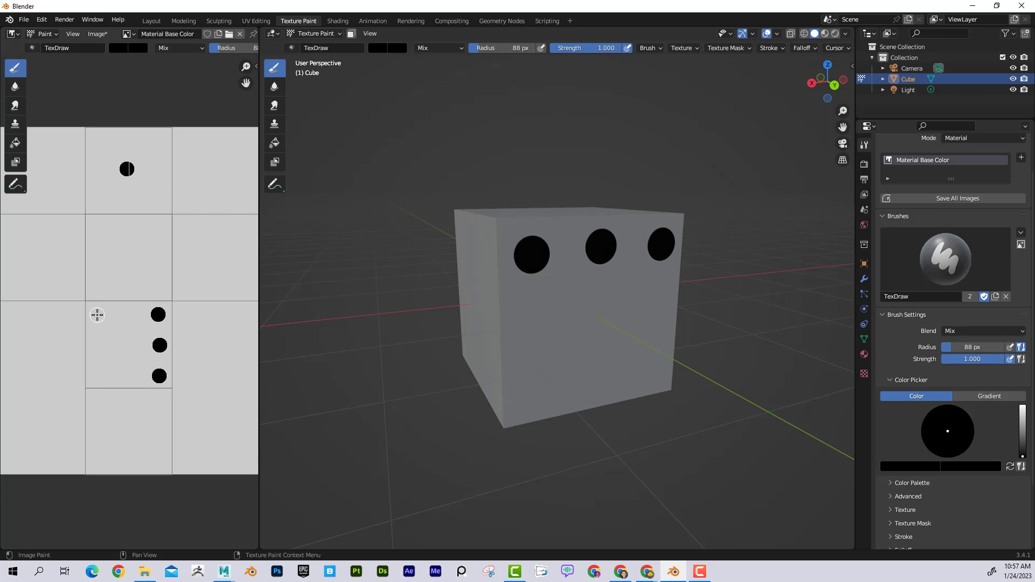
click(97, 315)
click(97, 348)
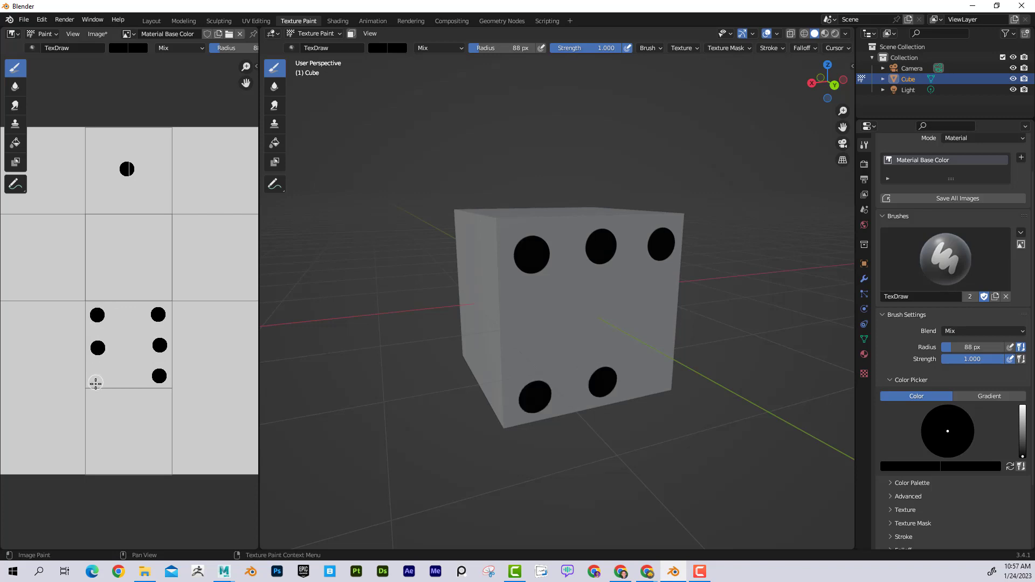
click(98, 375)
Step: Paint two black dots in diagonally opposite corners of the UV square of the cube's top face
mouse_move(625, 337)
middle_down()
mouse_move(831, 338)
mouse_move(704, 324)
mouse_move(718, 318)
mouse_move(799, 334)
mouse_move(685, 327)
middle_up()
scroll(194, 345, down, 1)
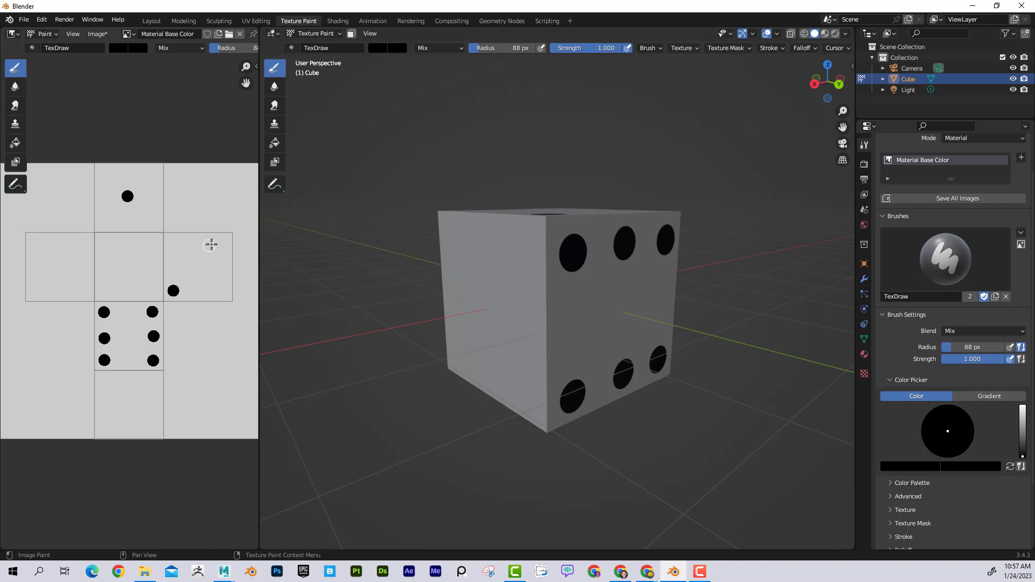
middle_drag(513, 291, 582, 319)
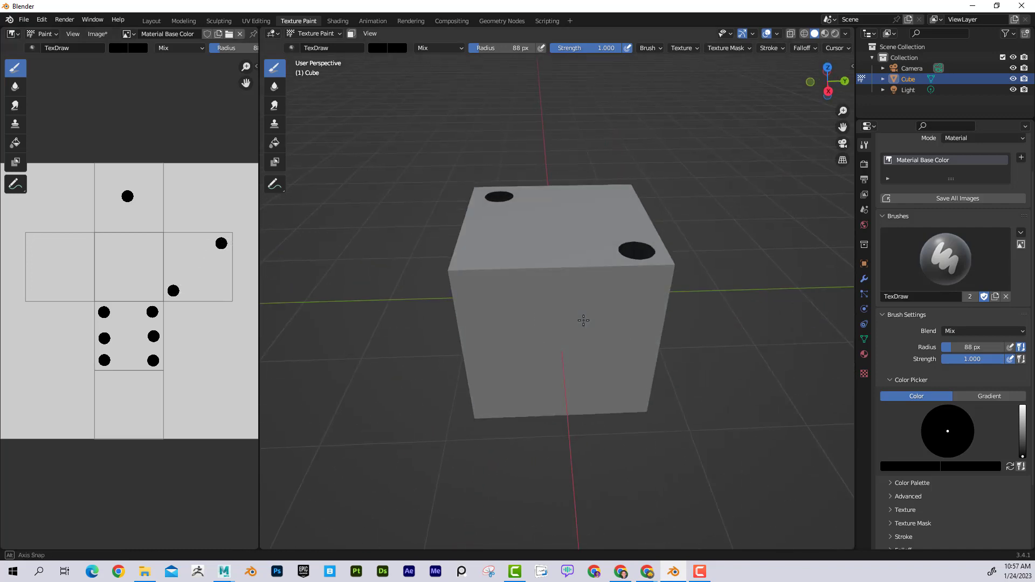
Step: Paint five black dots, one in each corner and one in the center, on the UV square of the cube's bottom face
mouse_move(584, 273)
middle_down()
mouse_move(539, 300)
mouse_move(548, 296)
mouse_move(512, 258)
mouse_move(503, 331)
middle_up()
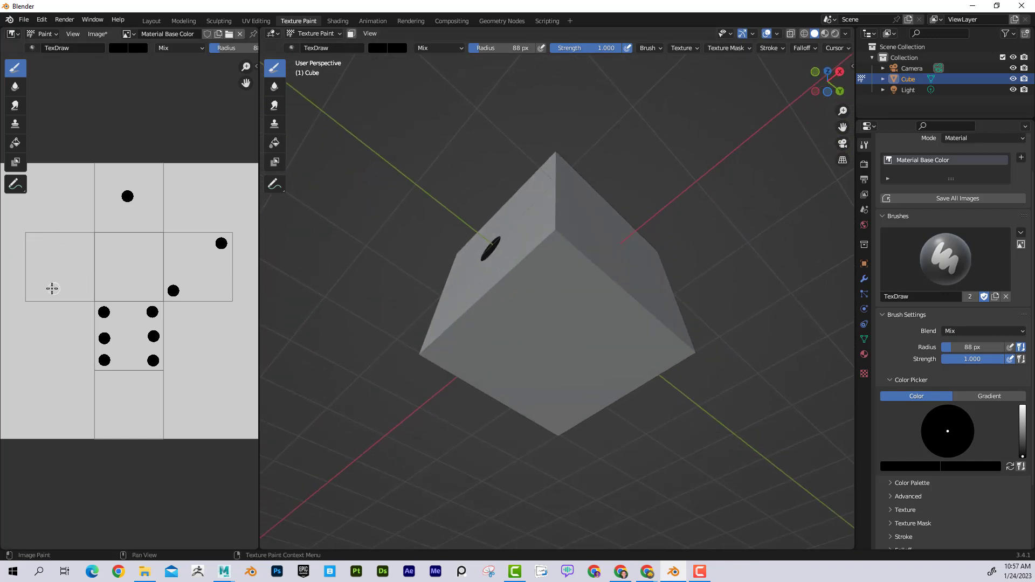
click(34, 243)
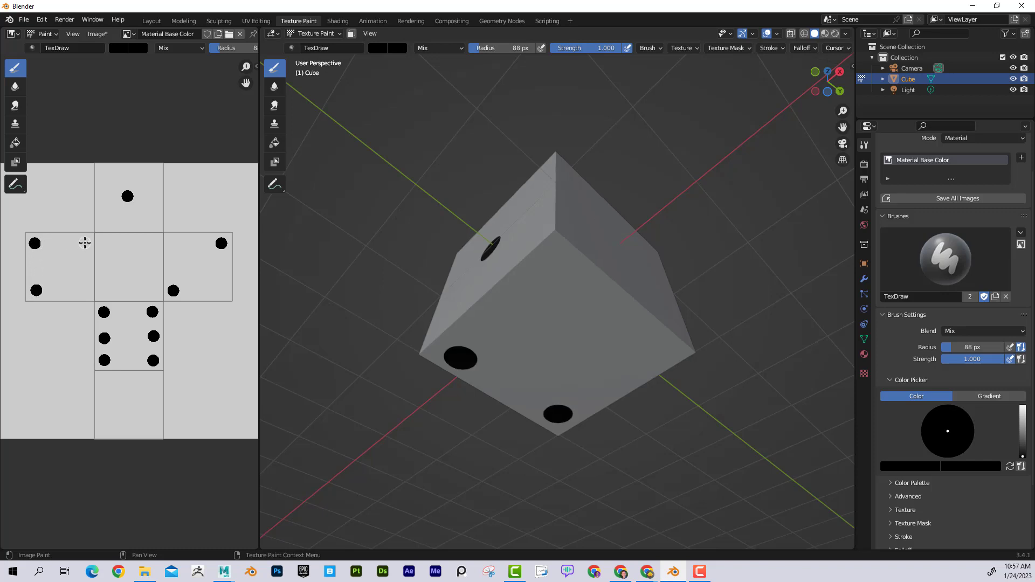
click(85, 243)
click(85, 291)
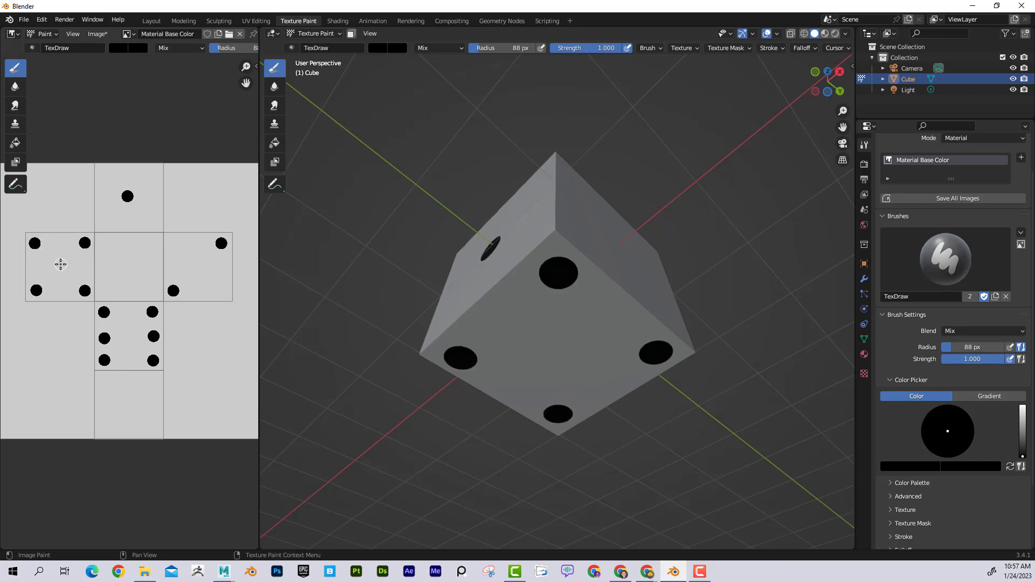
click(59, 265)
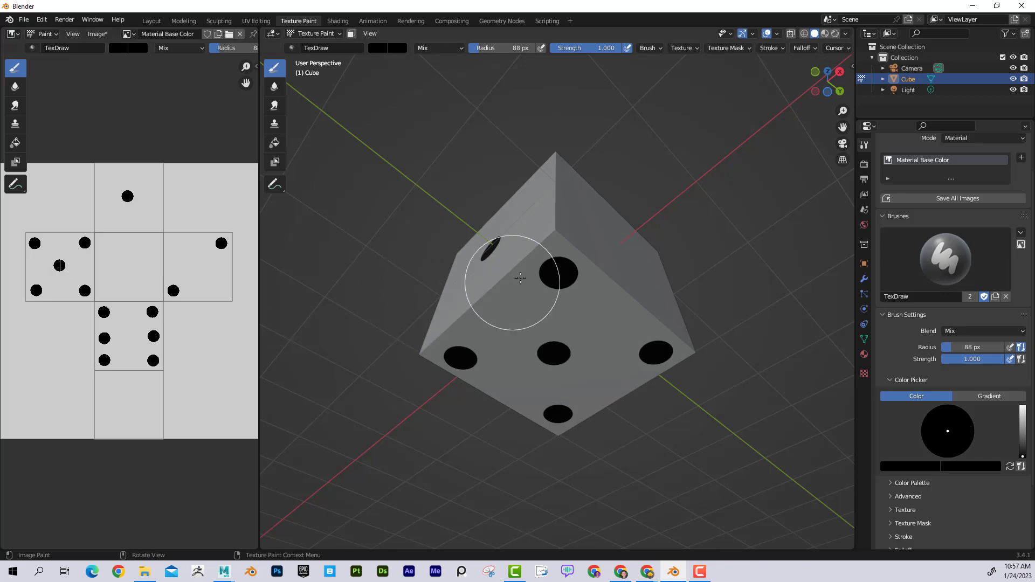
Step: Paint four black dots, one in each corner, on the central UV square, which covers the cube's positive X side
middle_drag(509, 266, 479, 331)
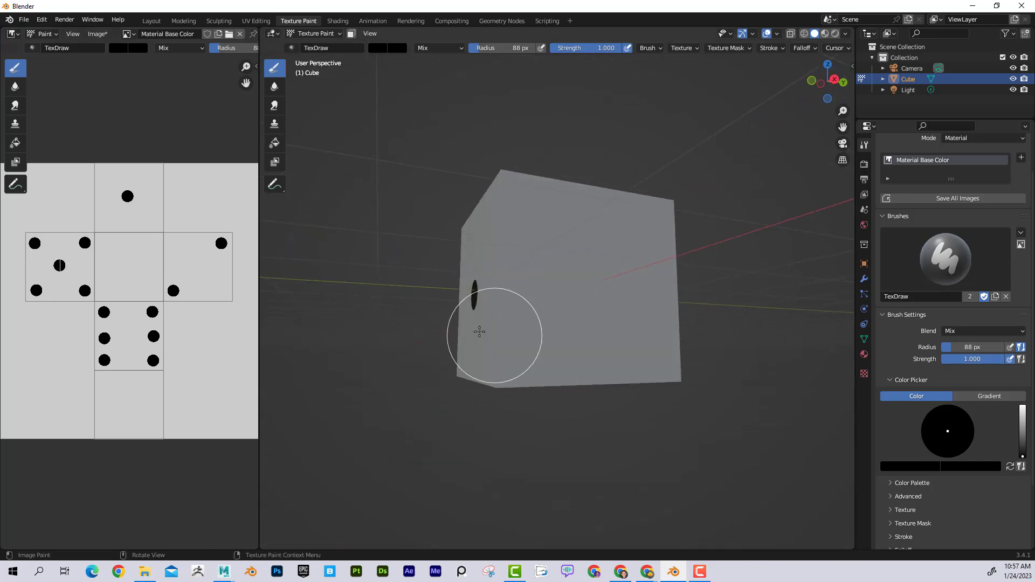
click(106, 290)
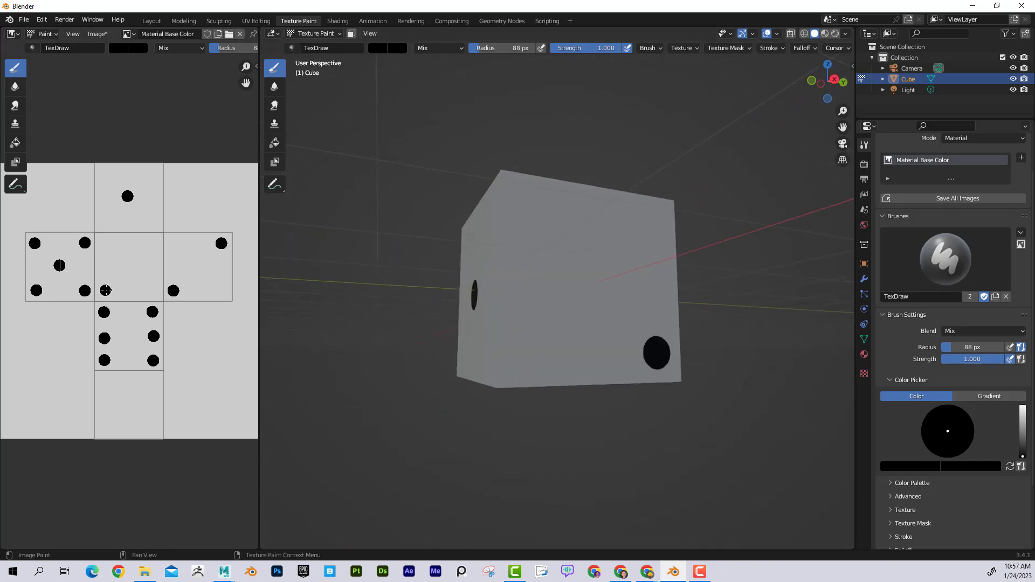
click(151, 290)
click(154, 243)
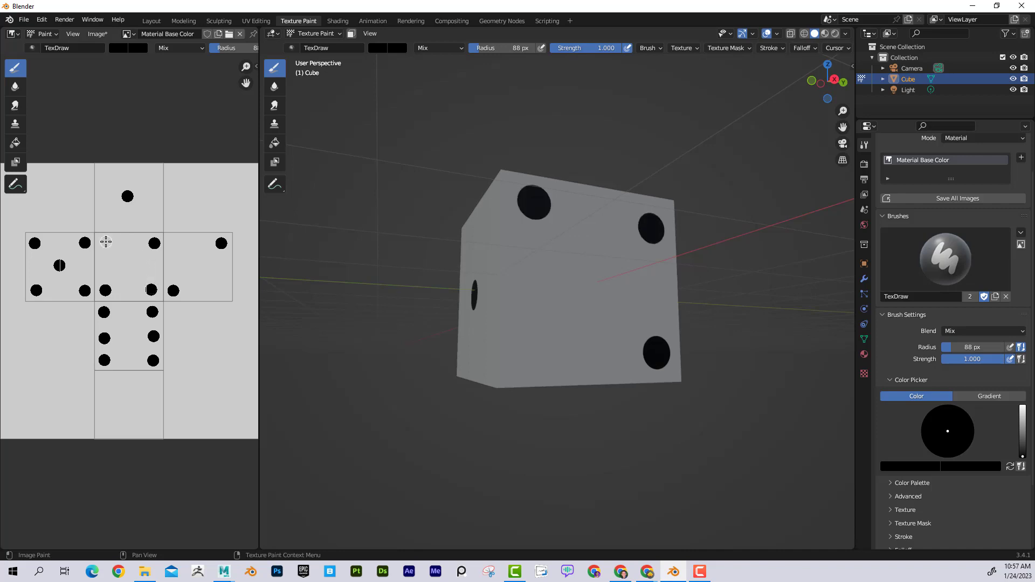
click(106, 242)
Step: Paint three black dots along the diagonal of the lowest UV square, which covers the cube's negative X side
mouse_move(562, 326)
middle_down()
mouse_move(778, 352)
mouse_move(768, 354)
middle_up()
click(104, 430)
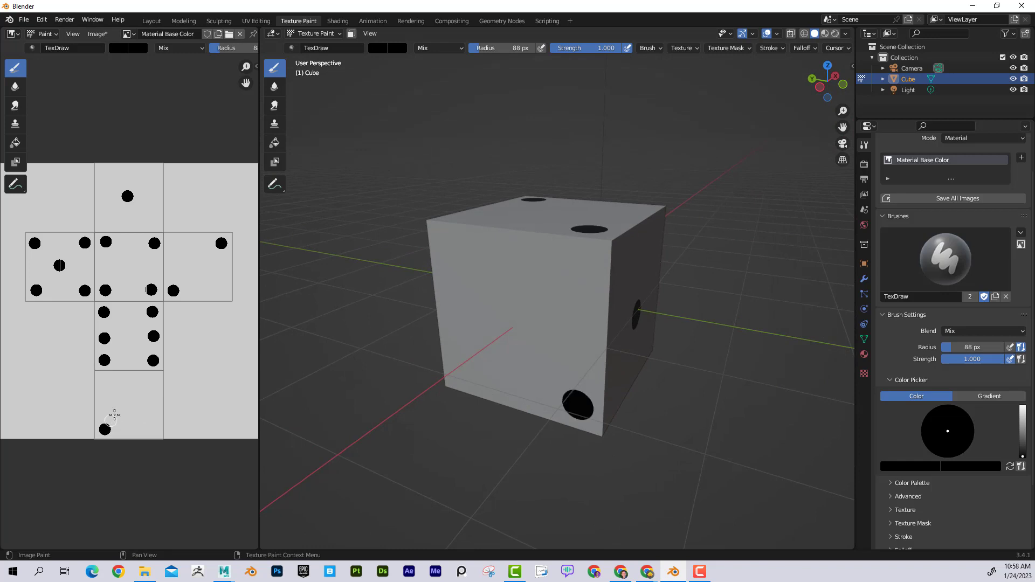
click(129, 406)
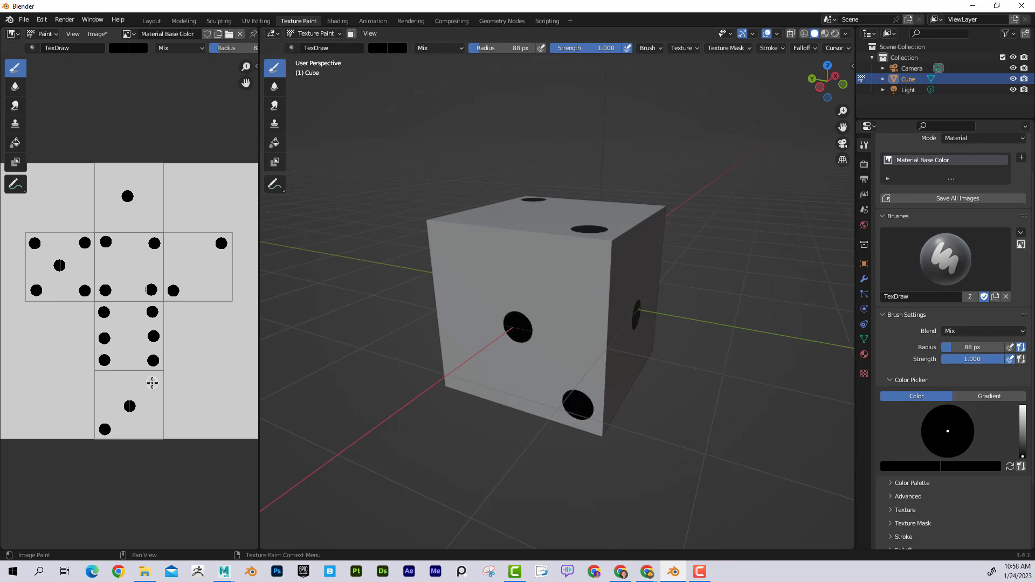
mouse_move(492, 309)
middle_down()
mouse_move(542, 282)
mouse_move(350, 322)
mouse_move(462, 335)
middle_up()
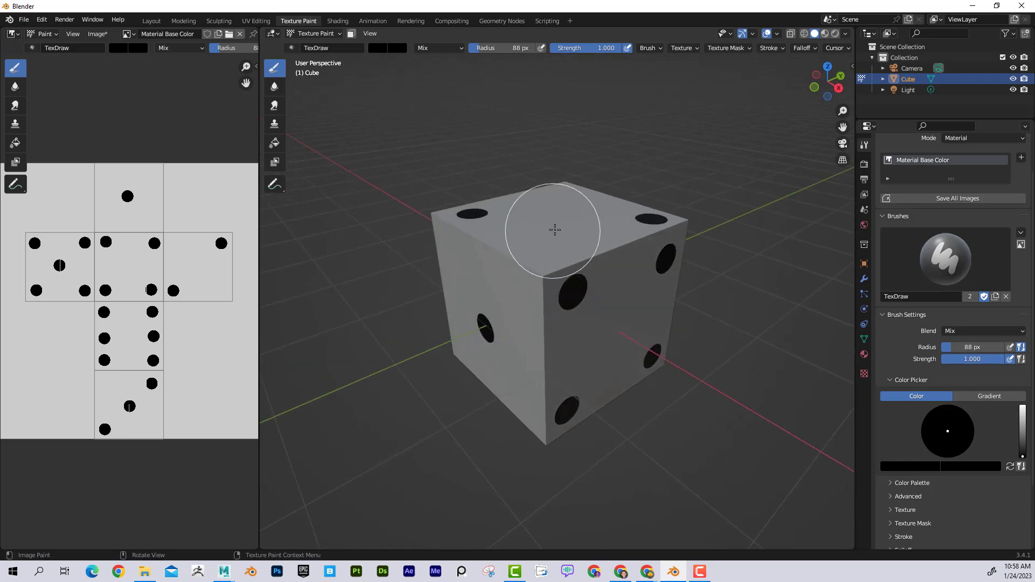
Step: Try a brush stroke on the cube's top face directly in the 3D view, and undo it
drag(550, 232, 596, 243)
key(ctrl+z)
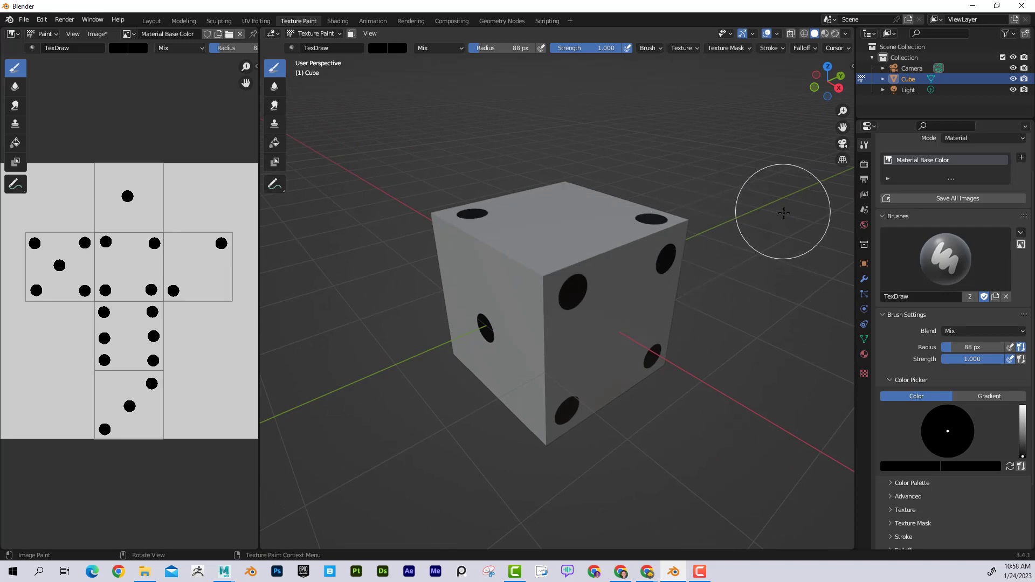
mouse_move(781, 217)
middle_down()
mouse_move(691, 224)
mouse_move(639, 215)
middle_up()
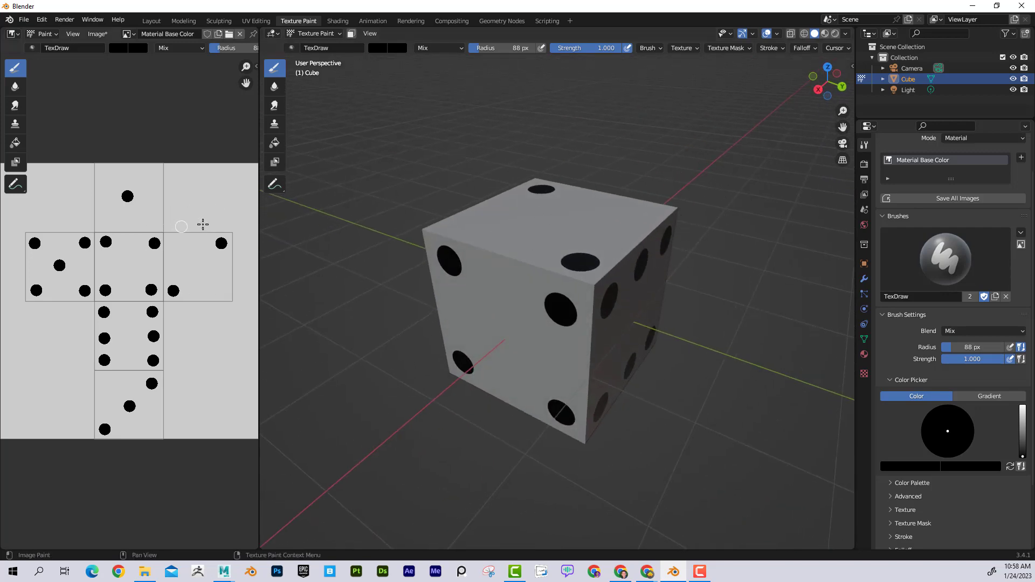
Step: Widen the properties editor slightly and enlarge the image editor beside the 3D view, with the whole painted texture fitting inside it
scroll(203, 268, down, 1)
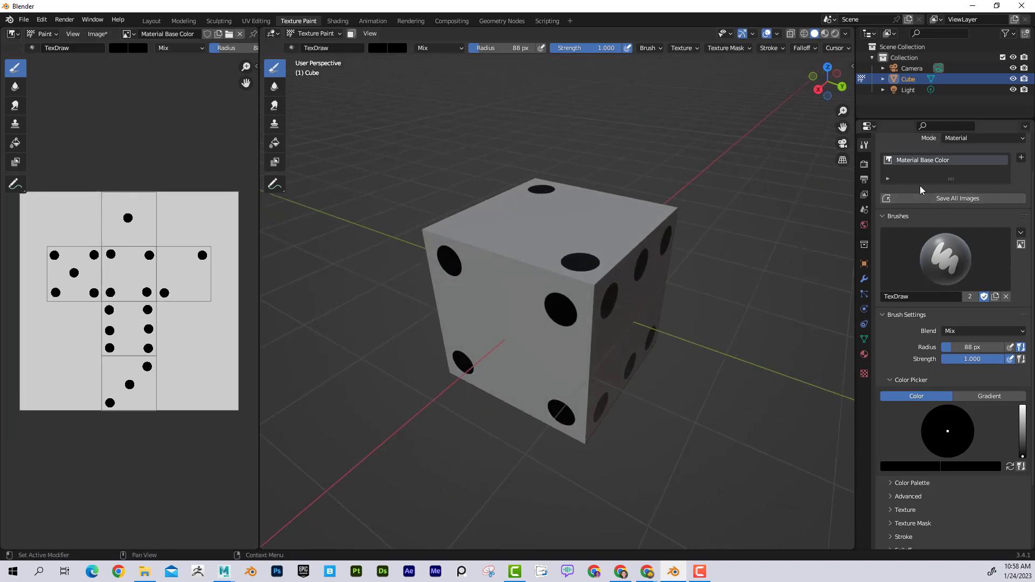
drag(853, 179, 813, 179)
scroll(883, 267, down, 1)
scroll(884, 264, down, 3)
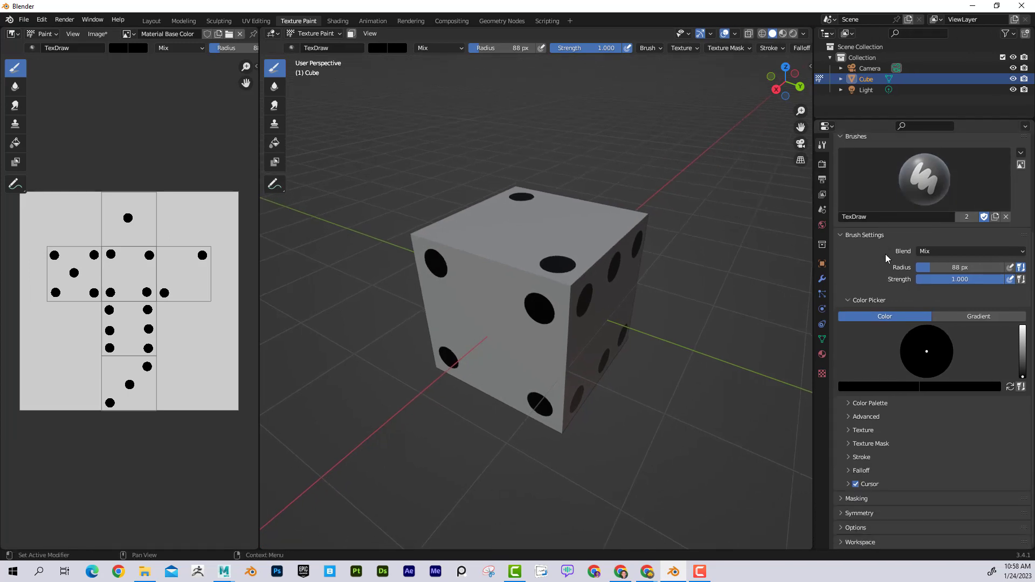
scroll(888, 257, up, 6)
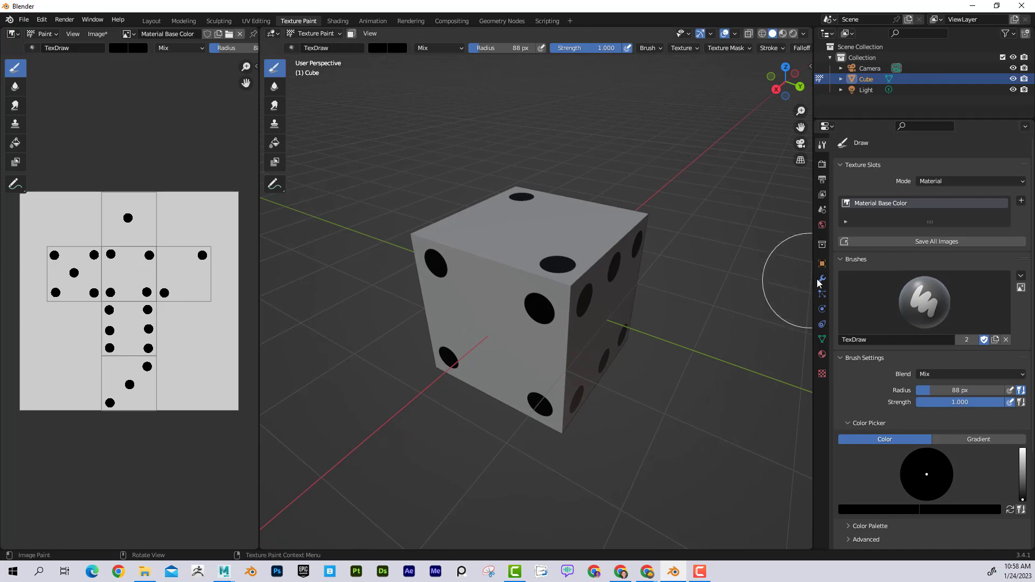
drag(813, 275, 844, 276)
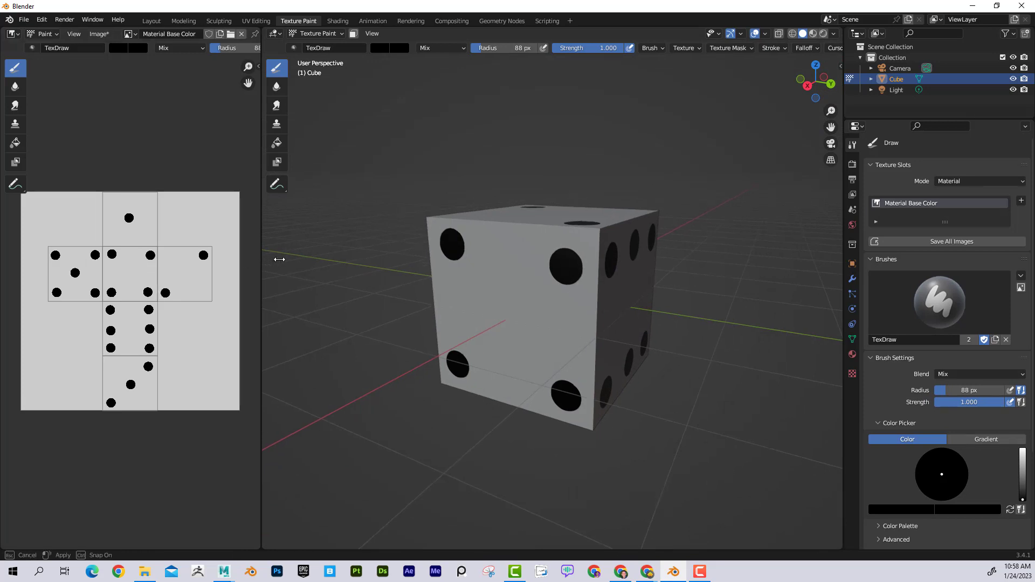
drag(258, 264, 348, 264)
click(129, 34)
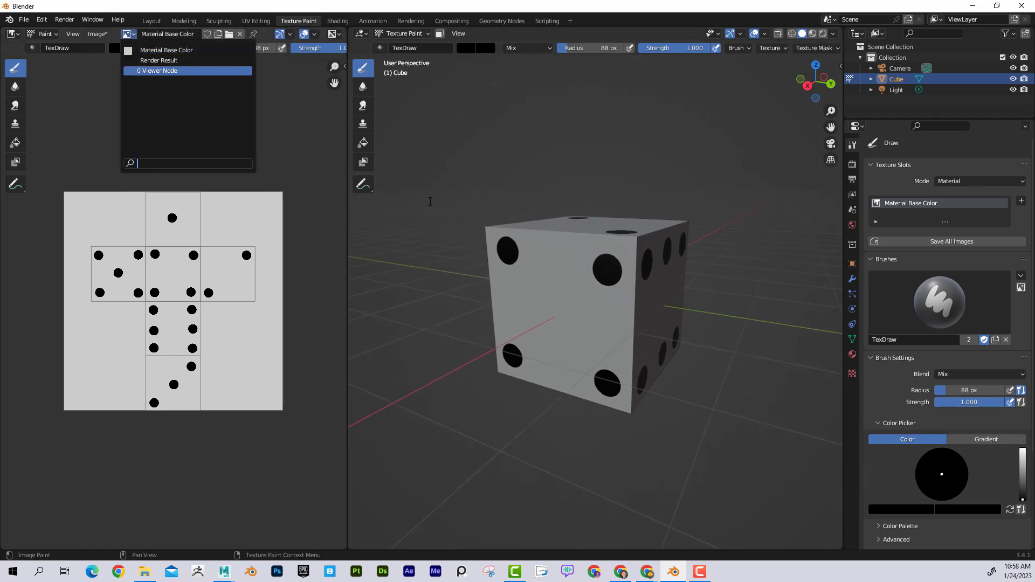
click(418, 198)
middle_drag(434, 171, 433, 176)
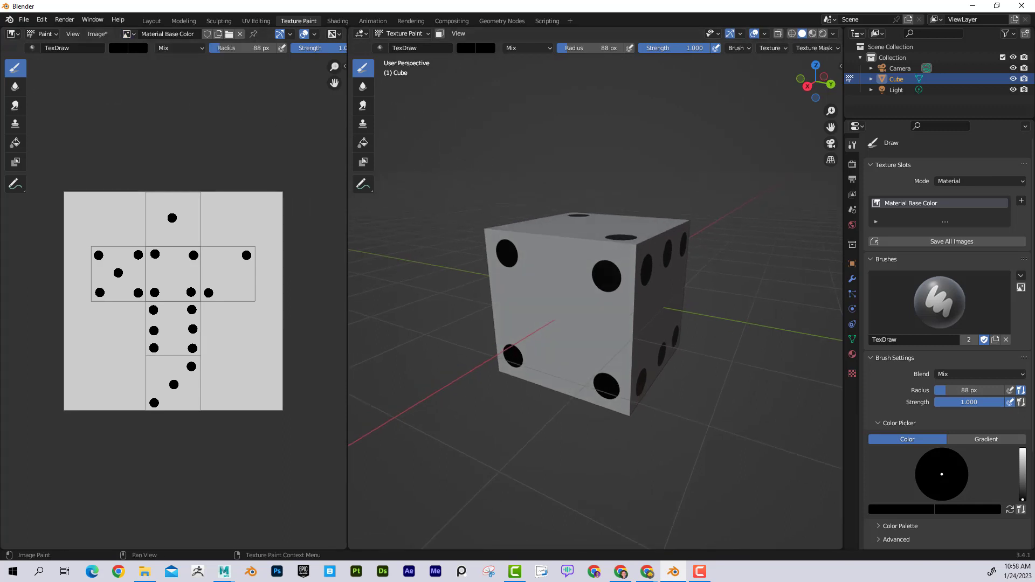